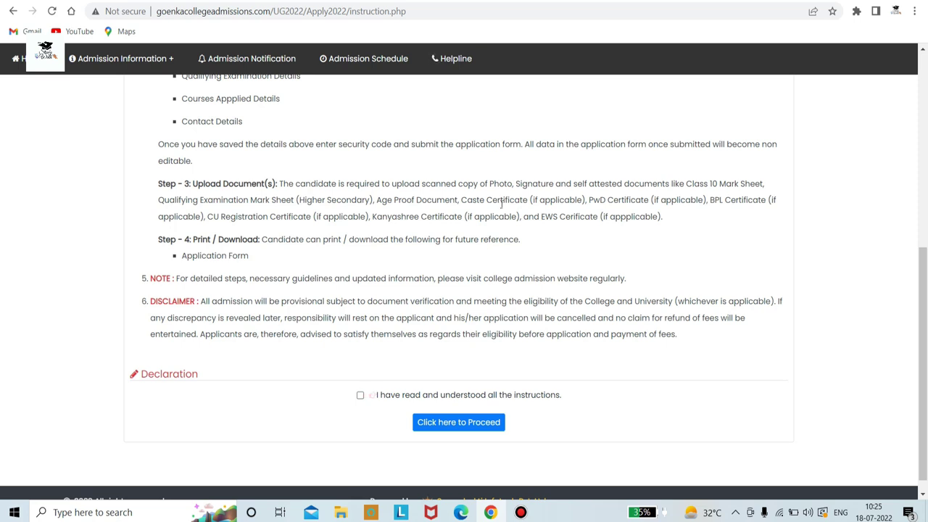
Accept the instructions declaration and proceed to the blank Registration Form
{"action": "left_click", "coordinate": [361, 396]}
{"action": "left_click", "coordinate": [458, 425]}
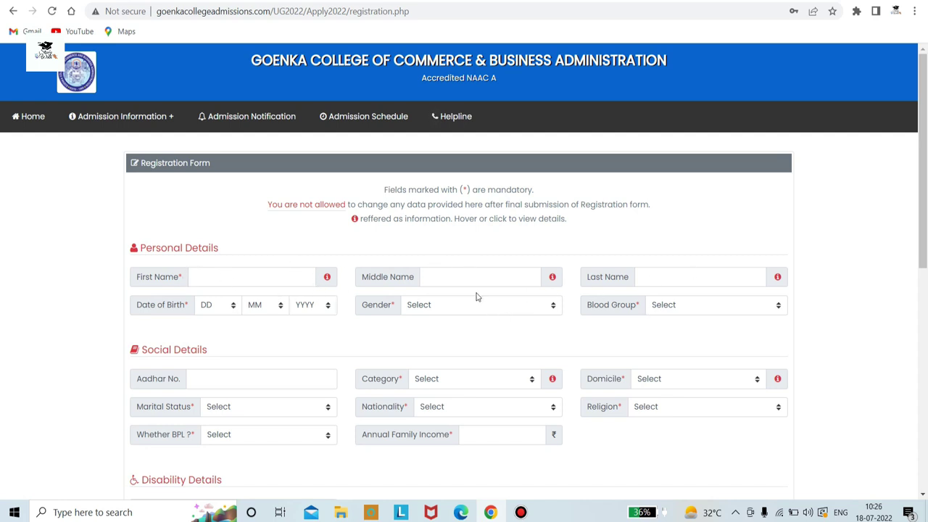
Enter the applicant's first, middle and last names
{"action": "scroll", "coordinate": [477, 296], "scroll_direction": "down", "scroll_amount": 2}
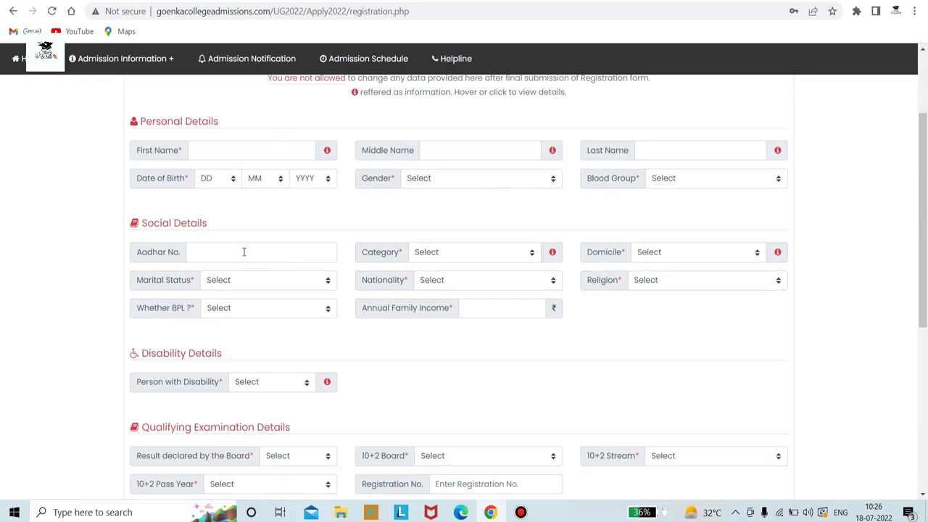
{"action": "scroll", "coordinate": [250, 378], "scroll_direction": "down", "scroll_amount": 2}
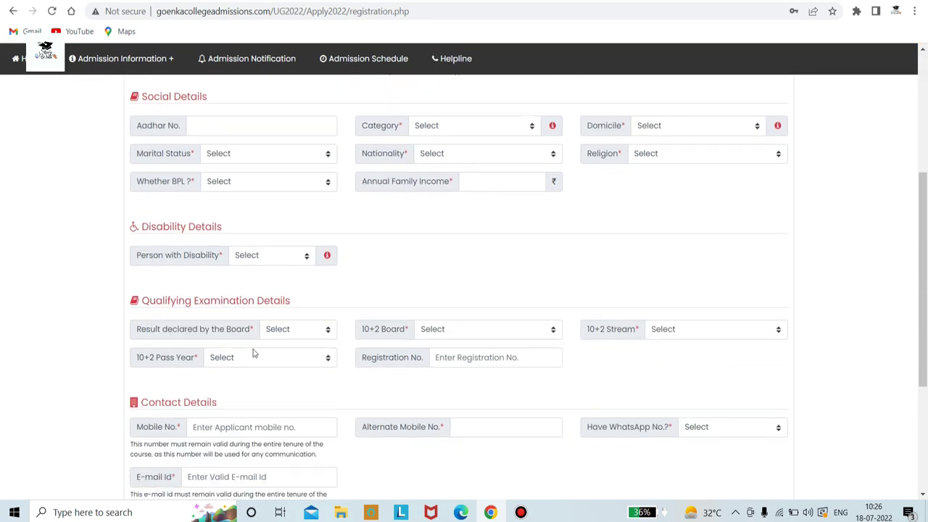
{"action": "scroll", "coordinate": [261, 352], "scroll_direction": "up", "scroll_amount": 3}
{"action": "scroll", "coordinate": [247, 334], "scroll_direction": "up", "scroll_amount": 1}
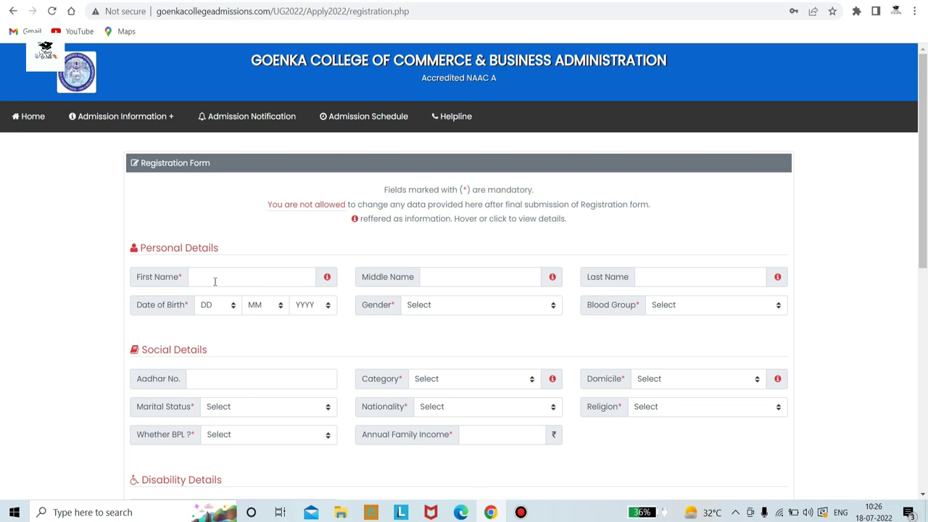
{"action": "left_click", "coordinate": [214, 276]}
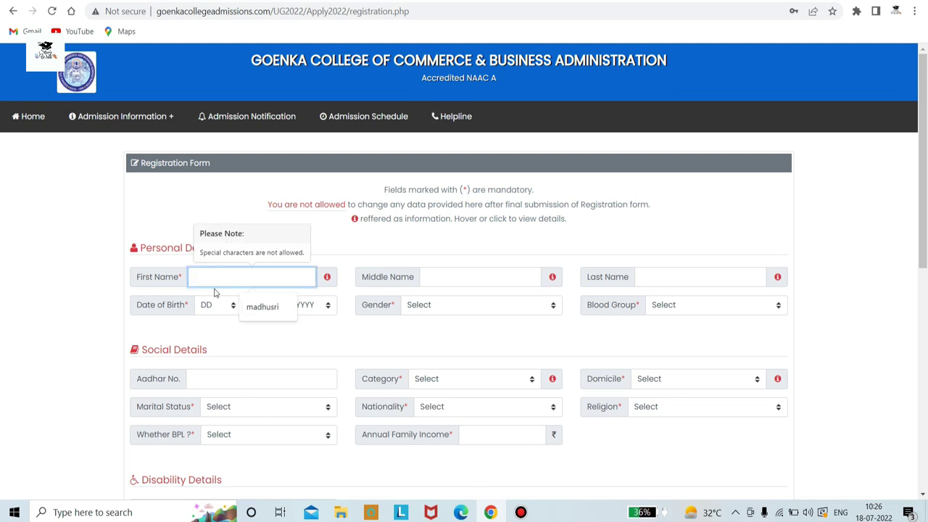
{"action": "type", "text": "mgjgfn"}
{"action": "left_click", "coordinate": [452, 276]}
{"action": "type", "text": "fff"}
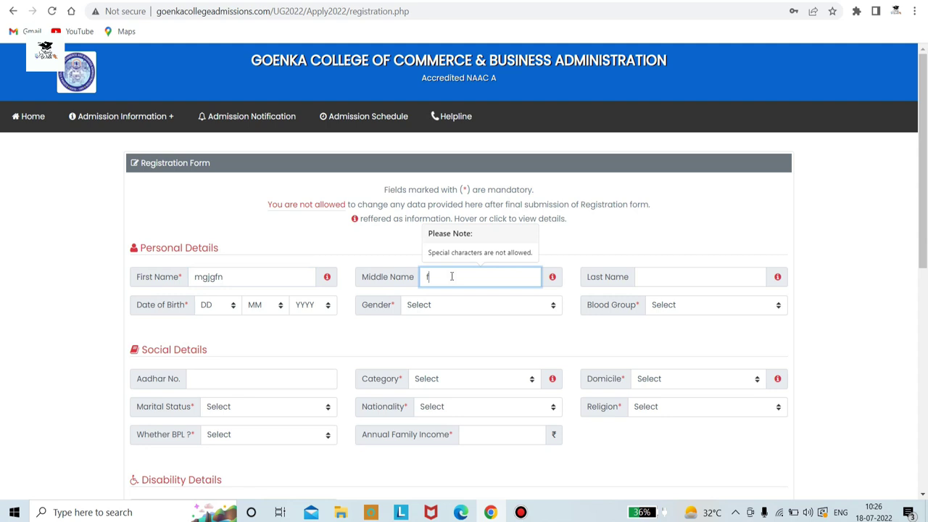
{"action": "left_click", "coordinate": [679, 281]}
{"action": "type", "text": "fhfh"}
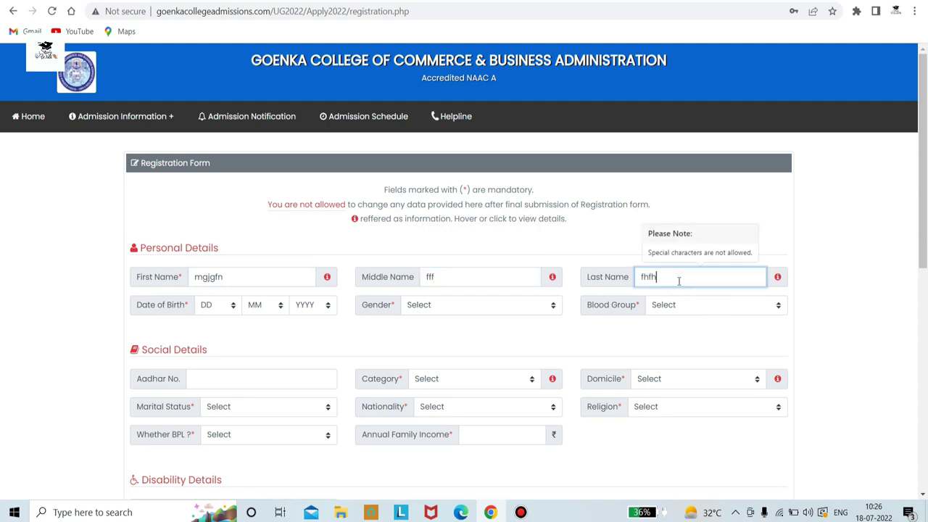
Set date of birth to 15 May 2001, gender Female and blood group Not Known
{"action": "left_click", "coordinate": [234, 305]}
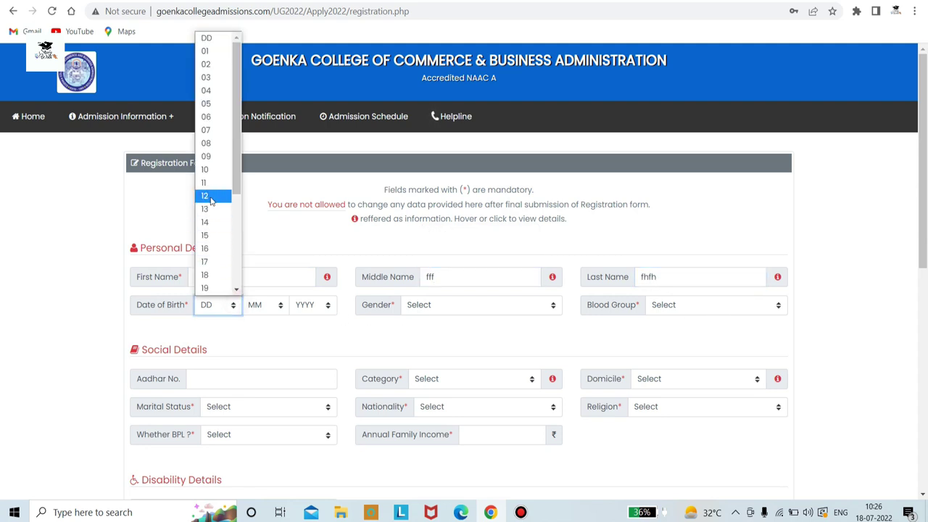
{"action": "left_click", "coordinate": [205, 235]}
{"action": "left_click", "coordinate": [481, 305]}
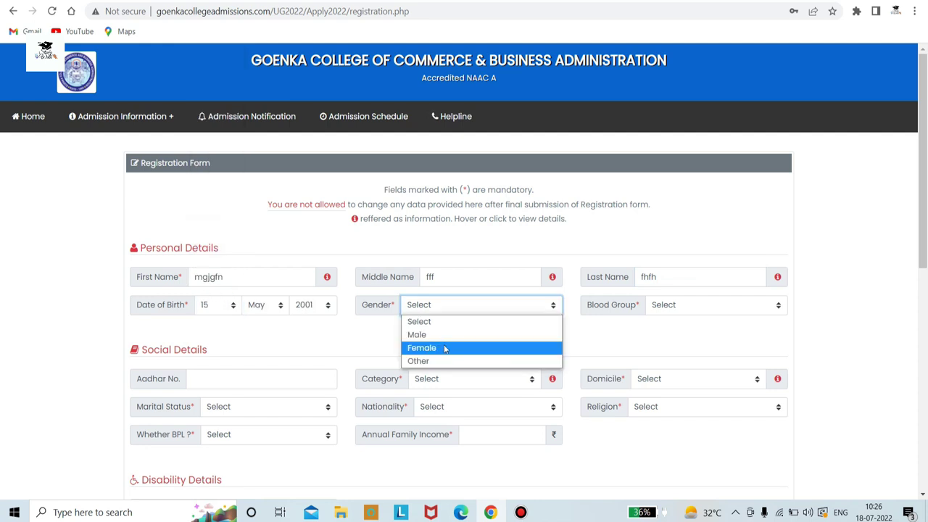
{"action": "left_click", "coordinate": [445, 348]}
{"action": "left_click", "coordinate": [685, 305]}
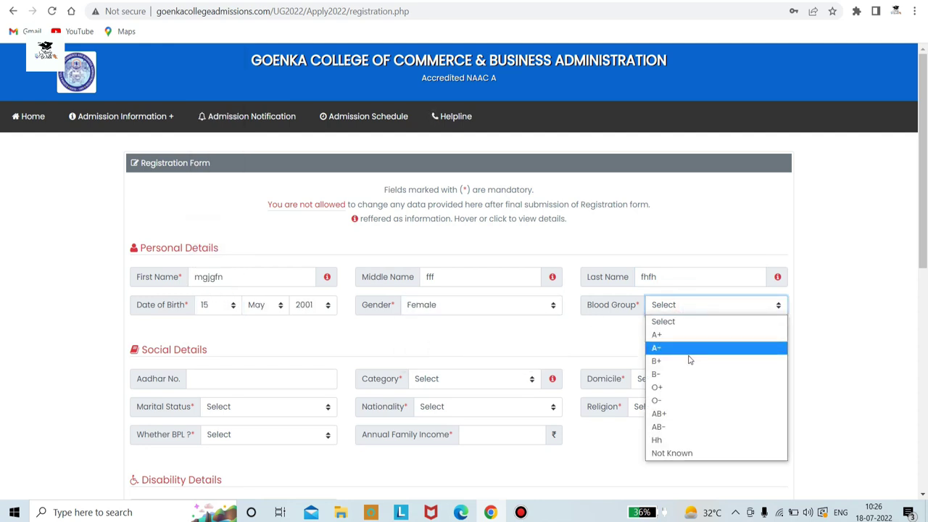
{"action": "left_click", "coordinate": [698, 453]}
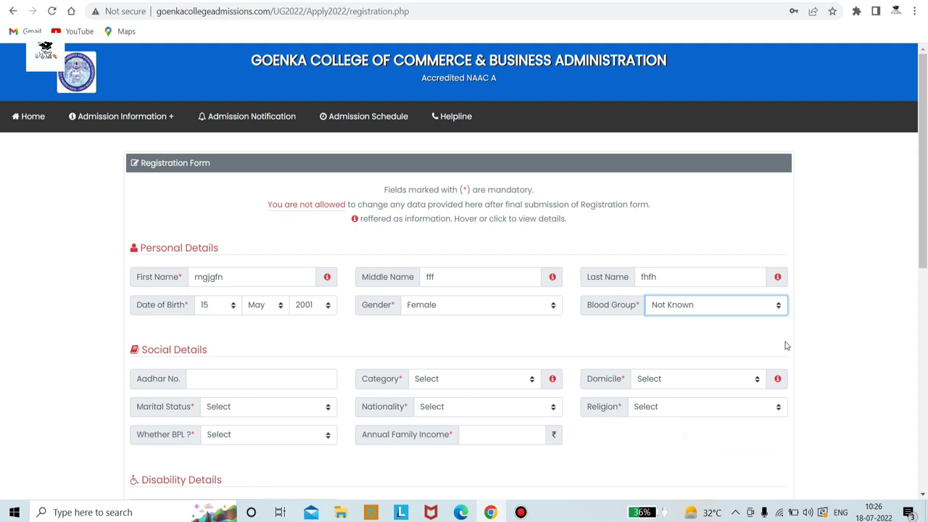
Fill the saved Aadhar number, and set category General and domicile West Bengal
{"action": "left_click", "coordinate": [224, 381]}
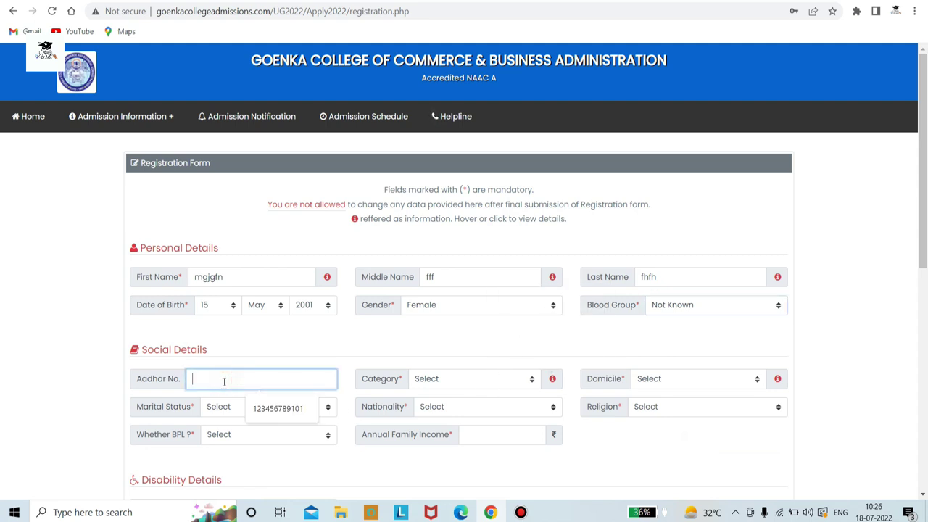
{"action": "left_click", "coordinate": [301, 417]}
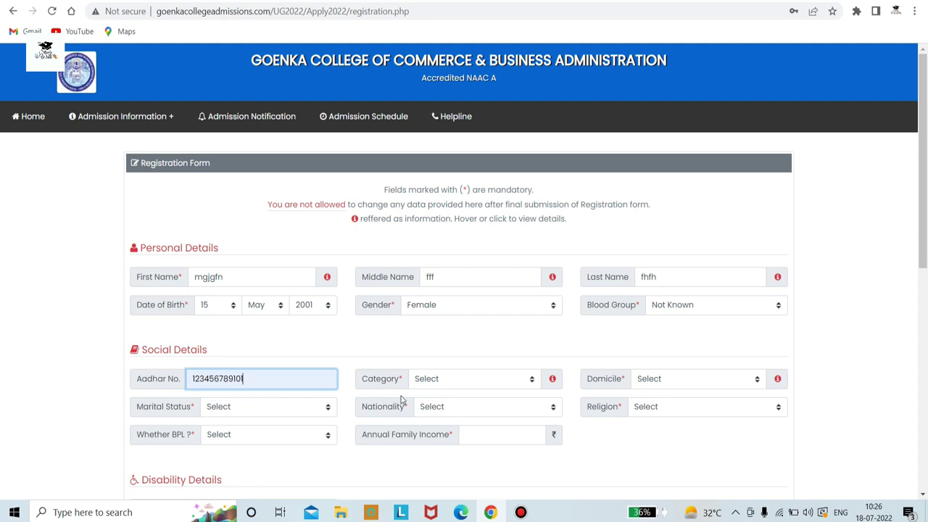
{"action": "left_click", "coordinate": [532, 380]}
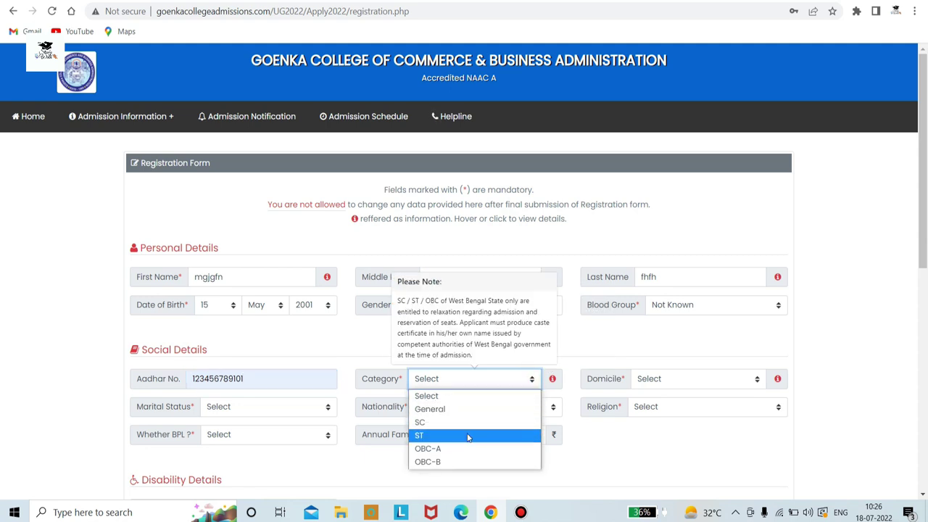
{"action": "left_click", "coordinate": [448, 410]}
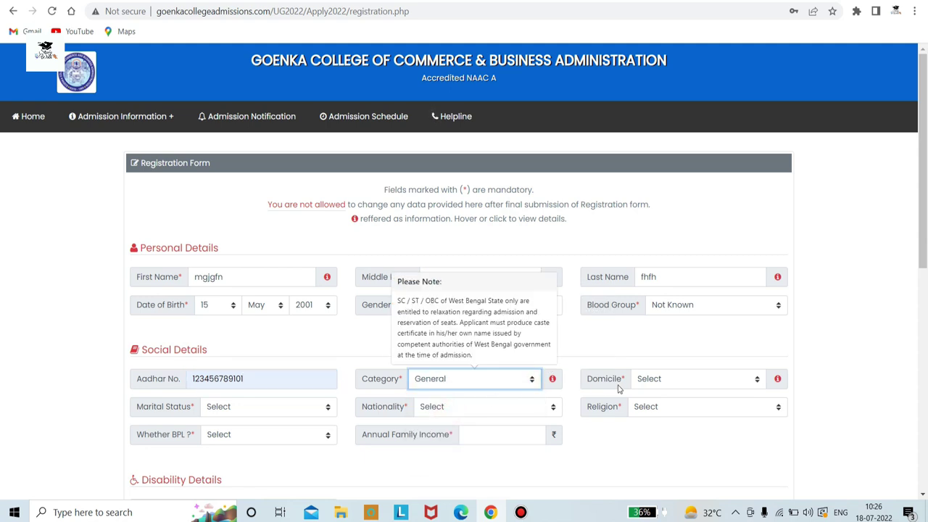
{"action": "left_click", "coordinate": [756, 383]}
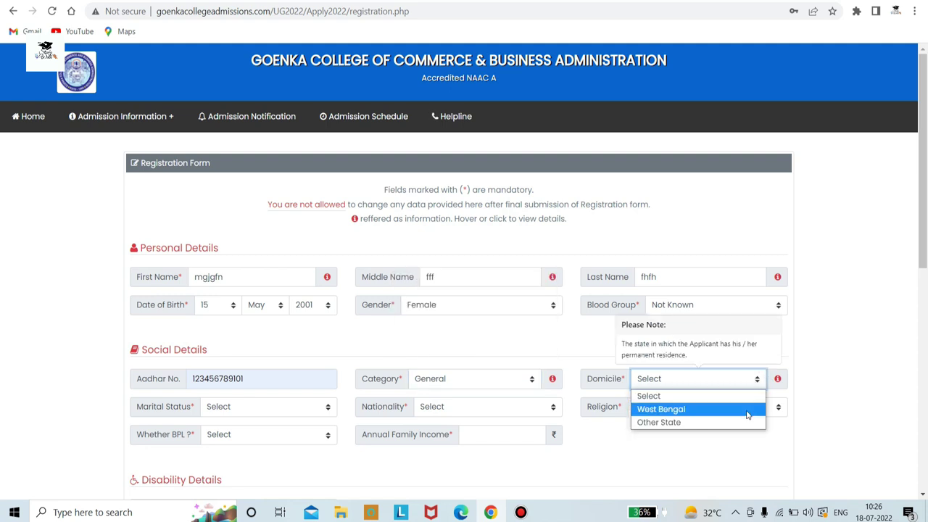
{"action": "left_click", "coordinate": [747, 411]}
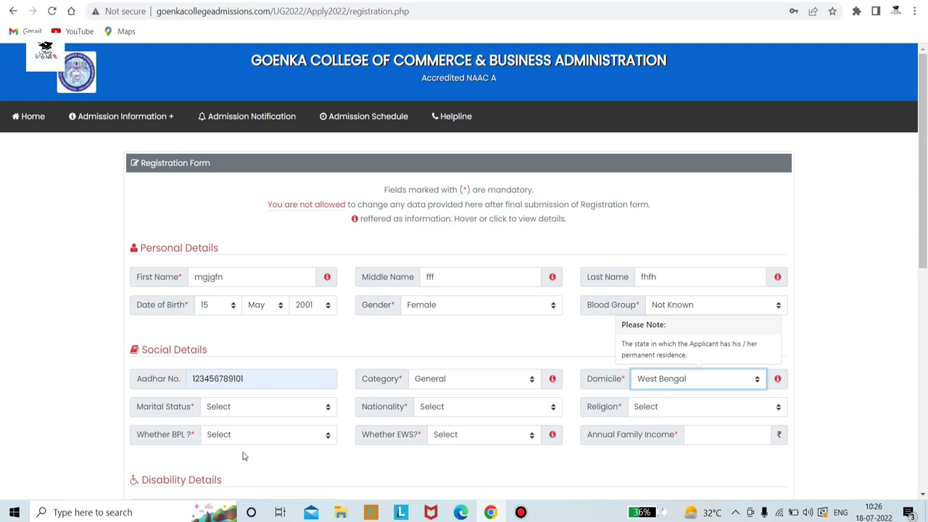
Set marital status Unmarried, nationality Indian and religion Hinduism
{"action": "left_click", "coordinate": [335, 412]}
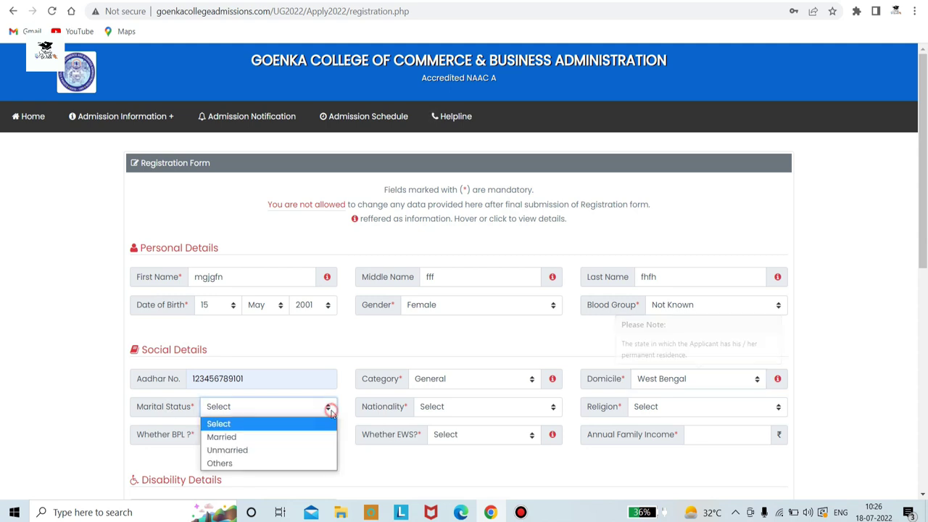
{"action": "left_click", "coordinate": [311, 450]}
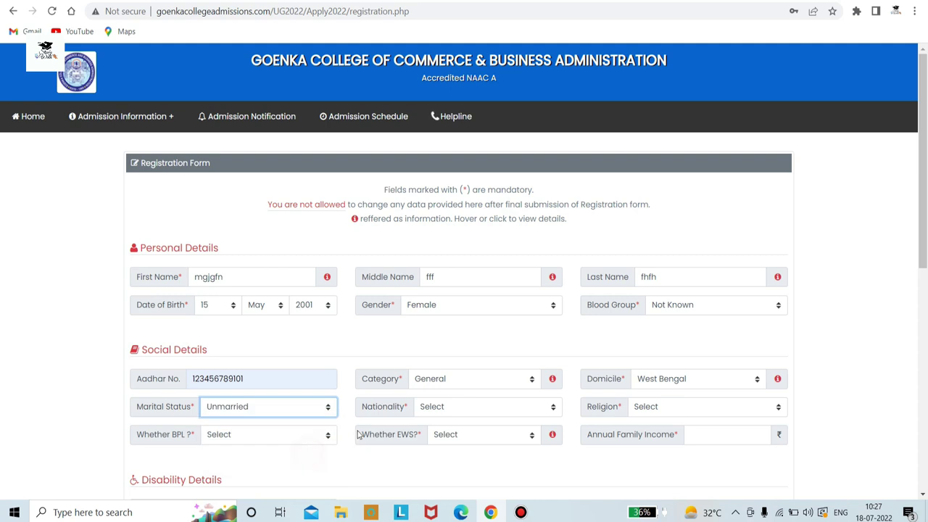
{"action": "left_click", "coordinate": [557, 413]}
{"action": "left_click", "coordinate": [537, 451]}
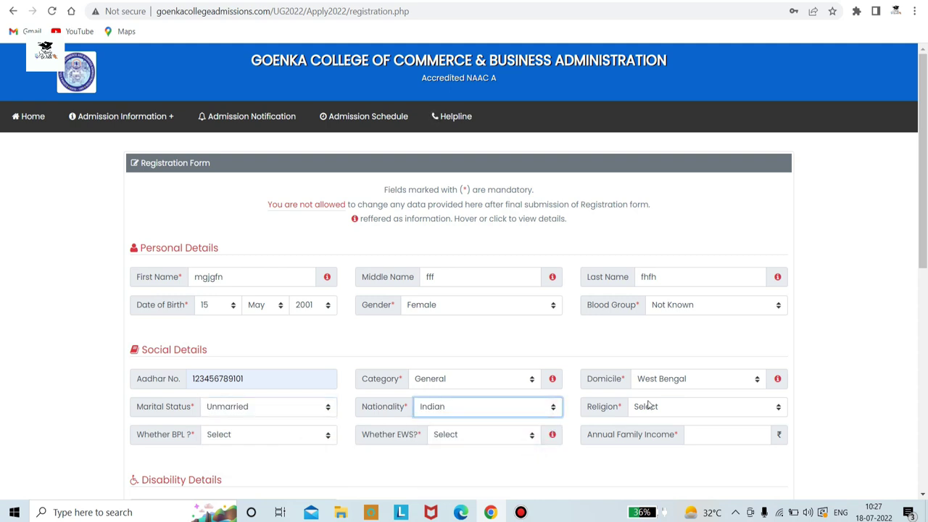
{"action": "left_click", "coordinate": [773, 407]}
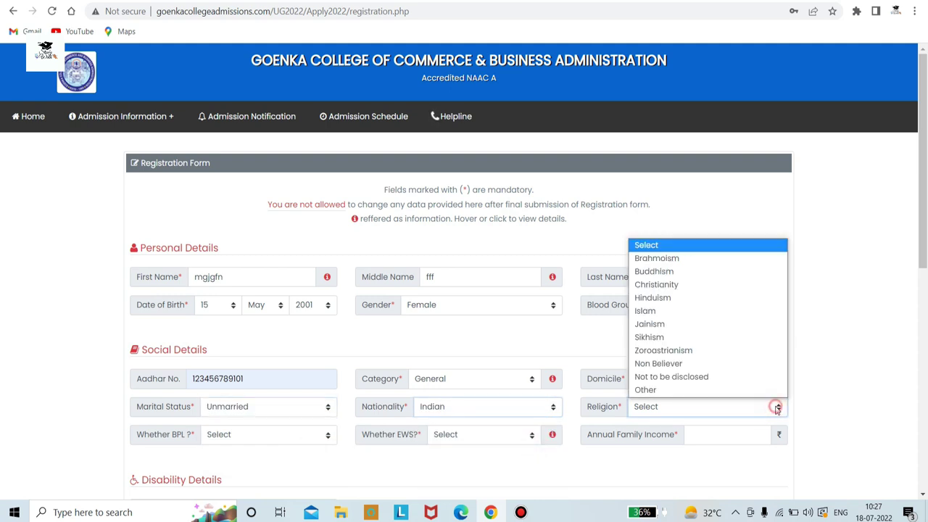
{"action": "left_click", "coordinate": [727, 297]}
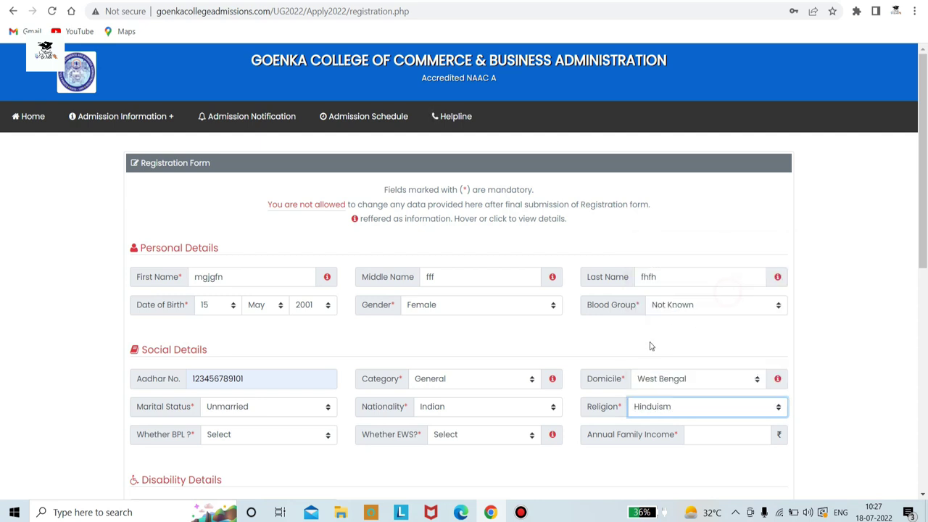
{"action": "scroll", "coordinate": [625, 374], "scroll_direction": "down", "scroll_amount": 2}
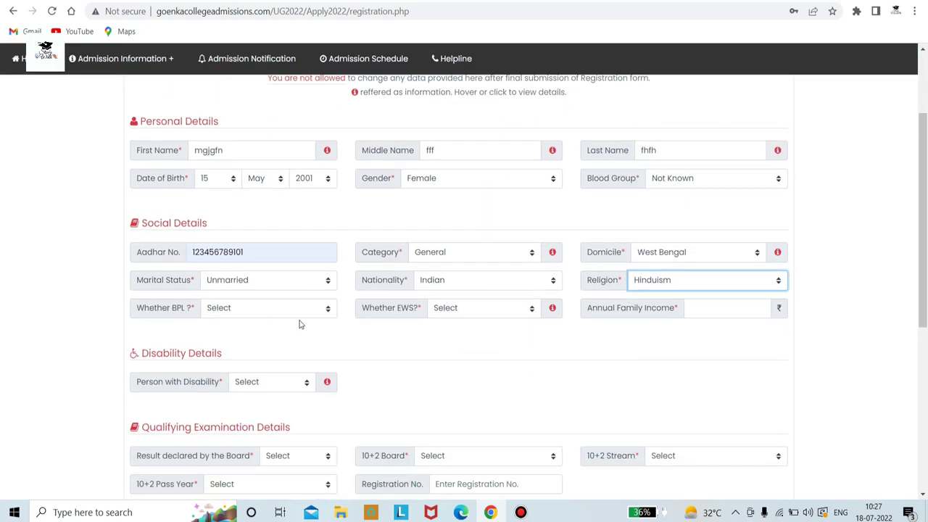
Answer No for BPL and EWS status and enter annual family income 120000
{"action": "left_click", "coordinate": [326, 311]}
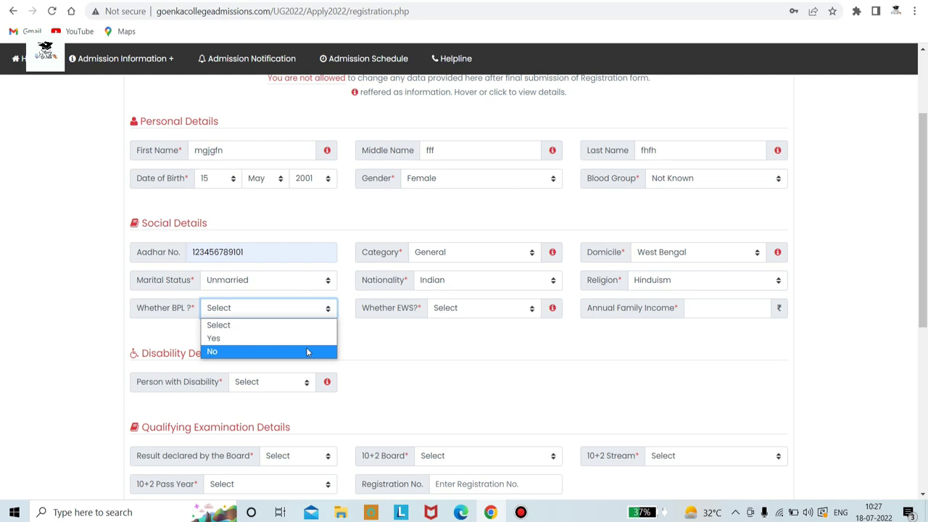
{"action": "left_click", "coordinate": [307, 352]}
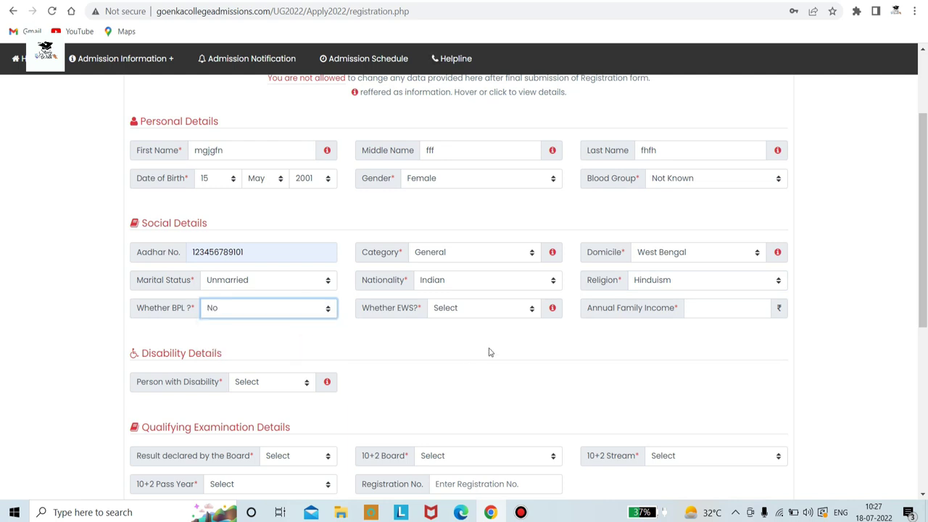
{"action": "left_click", "coordinate": [530, 316]}
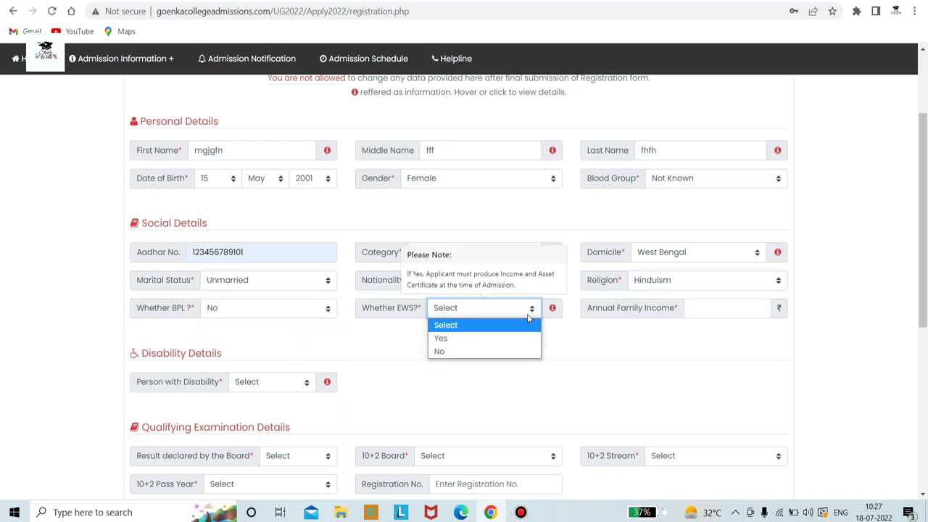
{"action": "left_click", "coordinate": [503, 353]}
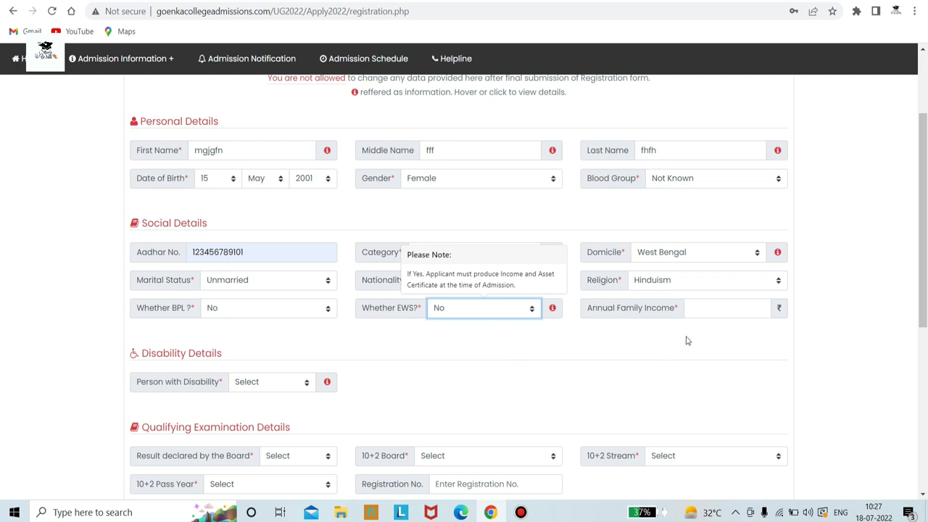
{"action": "left_click", "coordinate": [756, 315]}
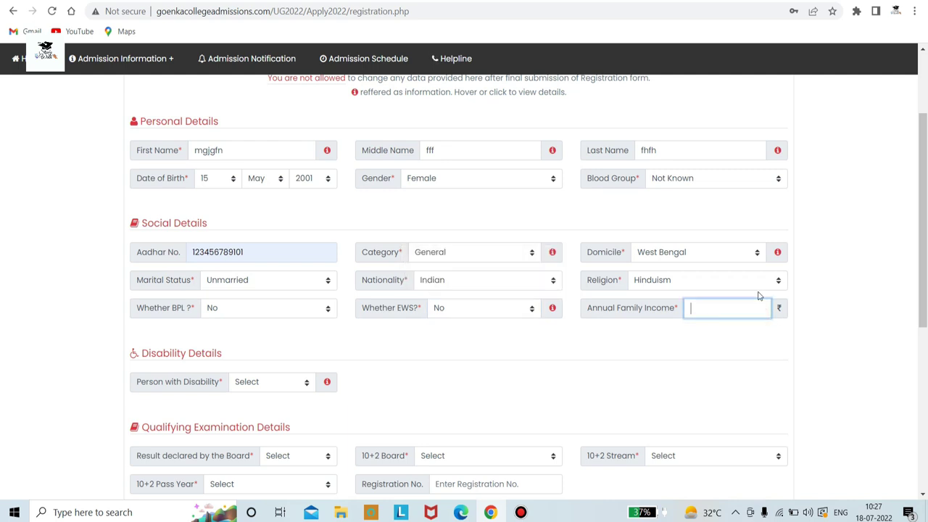
{"action": "type", "text": "120000"}
Set Person with Disability to No and dismiss the information note
{"action": "left_click", "coordinate": [293, 385]}
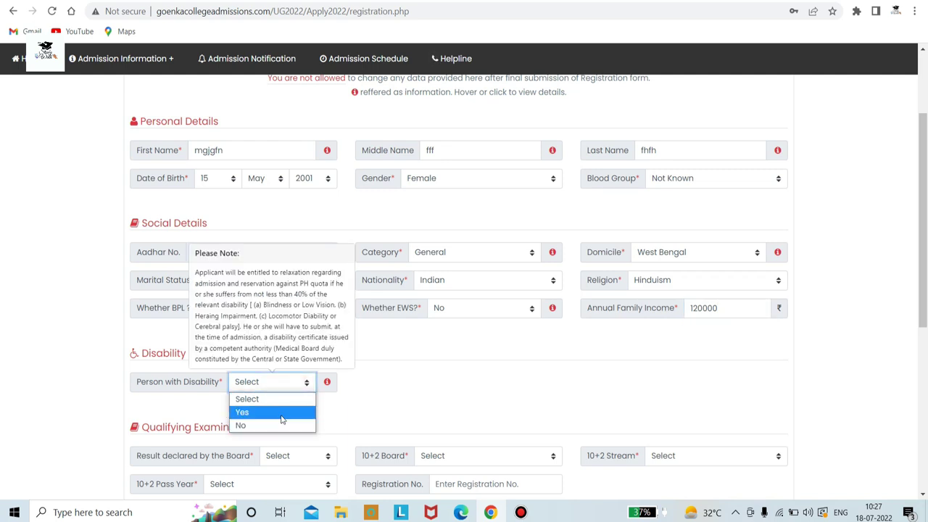
{"action": "left_click", "coordinate": [279, 425]}
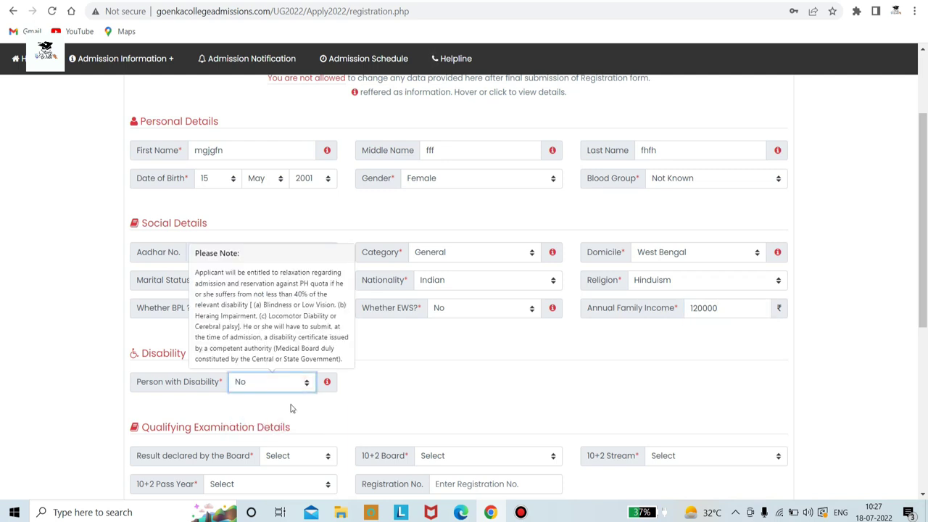
{"action": "scroll", "coordinate": [279, 426], "scroll_direction": "down", "scroll_amount": 3}
{"action": "left_click", "coordinate": [384, 199]}
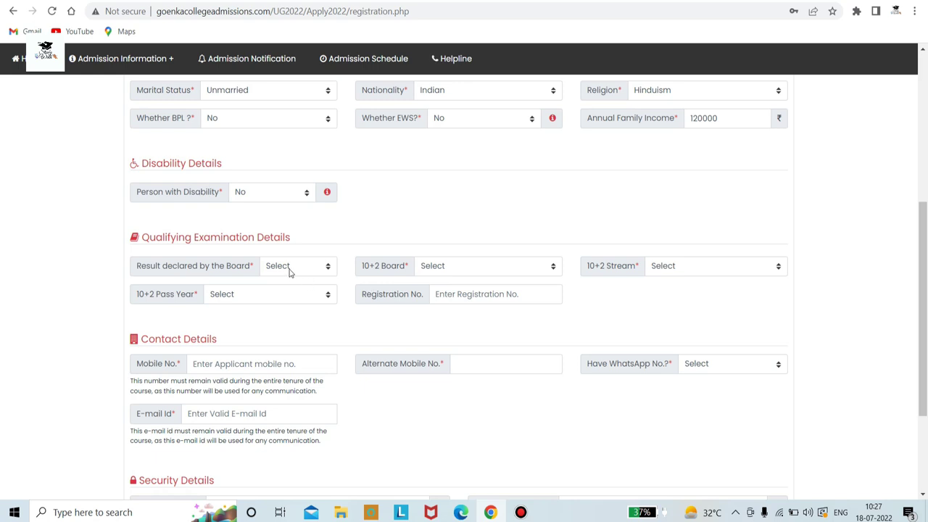
Set the board result to Pass and the 10+2 board to W.B.C.H.S.E. (WBCHSE)
{"action": "left_click", "coordinate": [324, 269]}
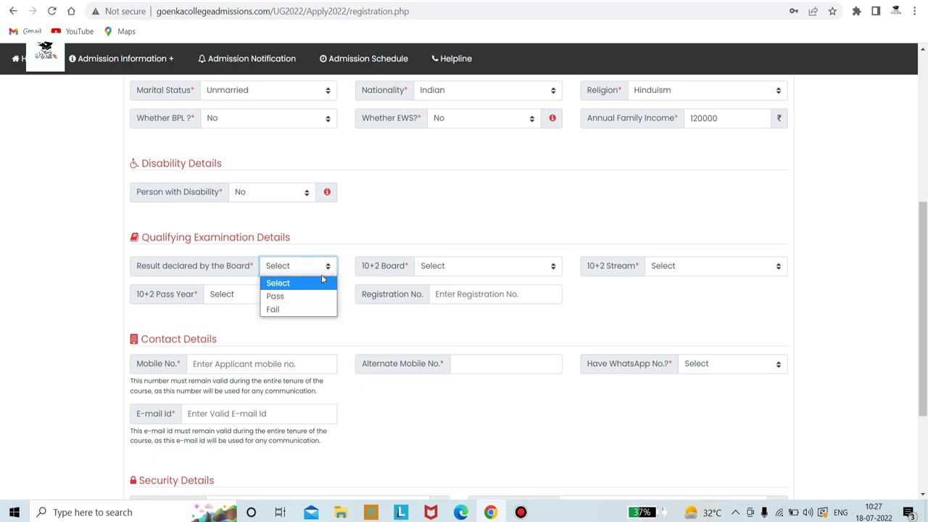
{"action": "left_click", "coordinate": [418, 223]}
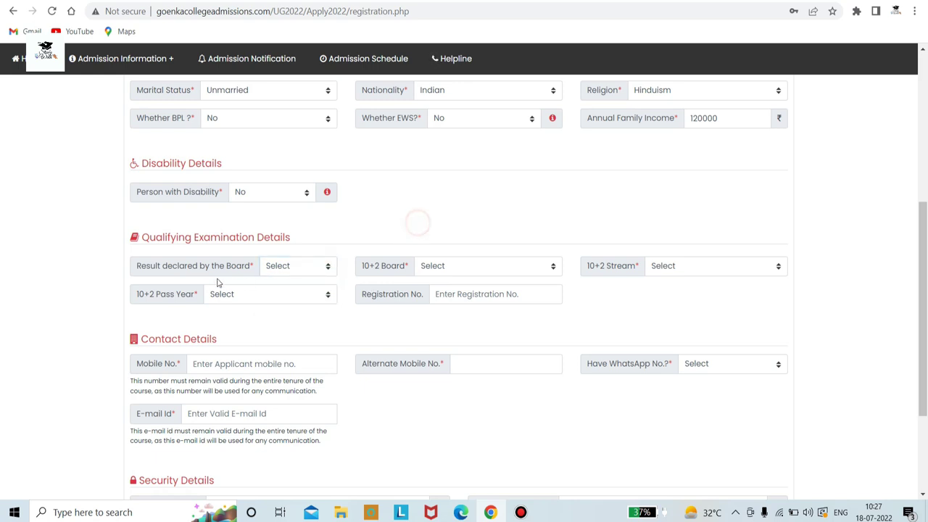
{"action": "left_click", "coordinate": [326, 268]}
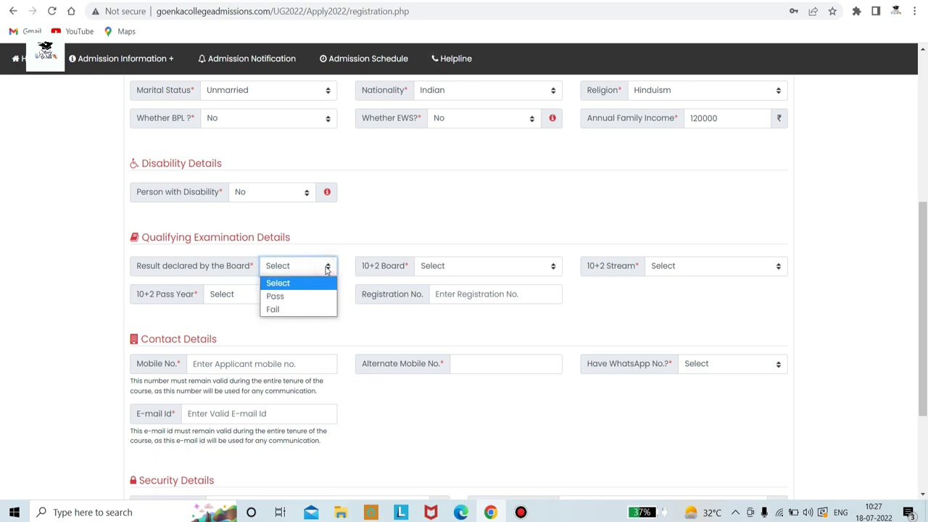
{"action": "left_click", "coordinate": [323, 297]}
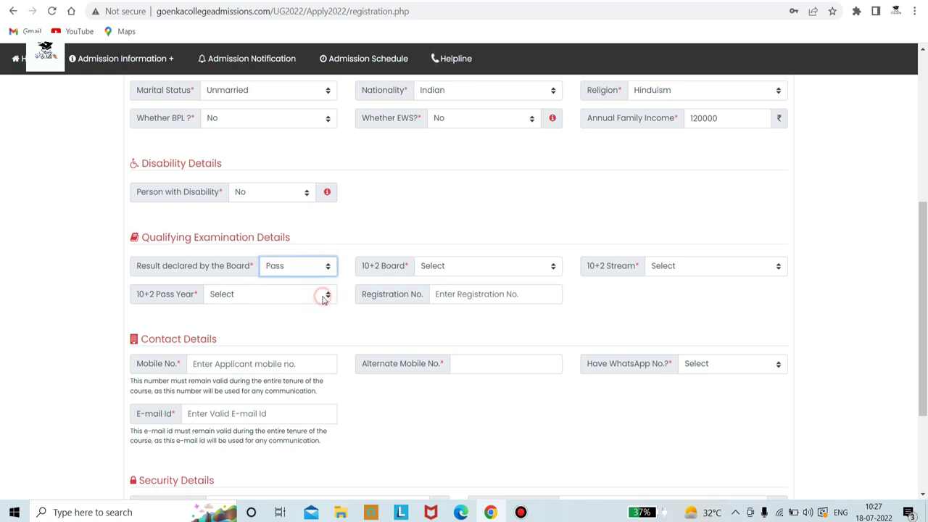
{"action": "left_click", "coordinate": [440, 266]}
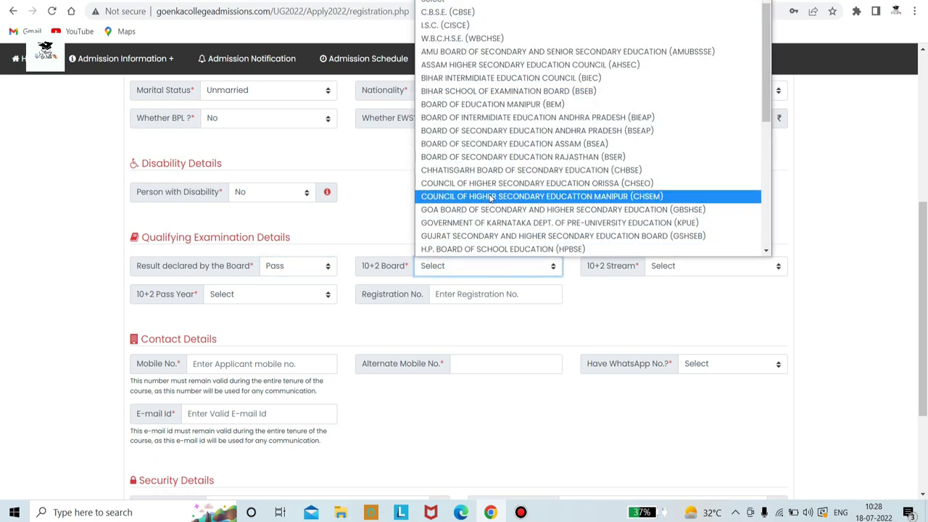
{"action": "key", "text": "End"}
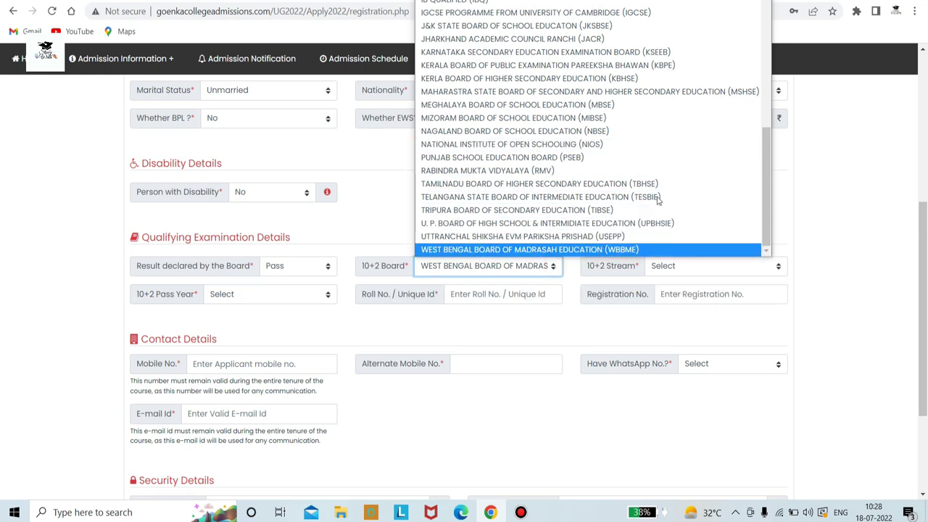
{"action": "scroll", "coordinate": [620, 132], "scroll_direction": "up", "scroll_amount": 4}
{"action": "left_click", "coordinate": [552, 16]}
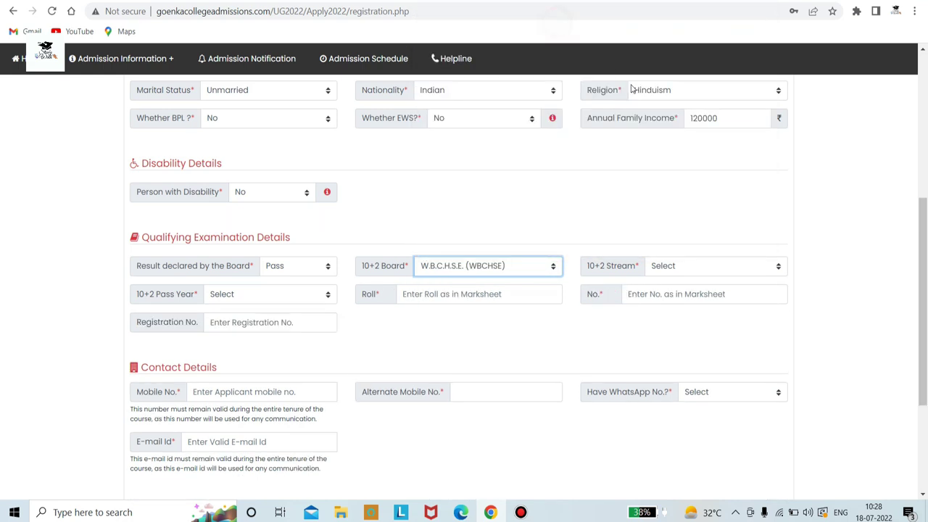
Set the 10+2 stream to Commerce and pass year to 2022
{"action": "left_click", "coordinate": [703, 268]}
{"action": "left_click", "coordinate": [709, 322]}
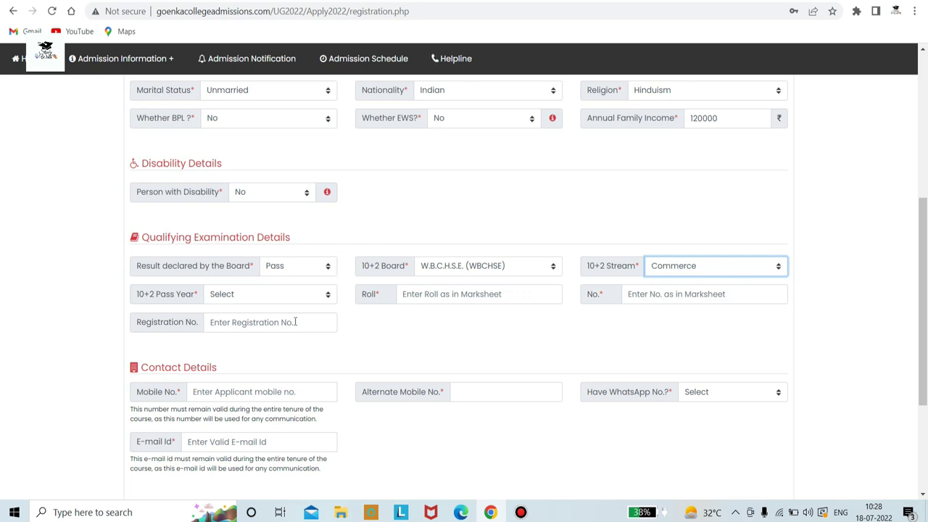
{"action": "left_click", "coordinate": [305, 296]}
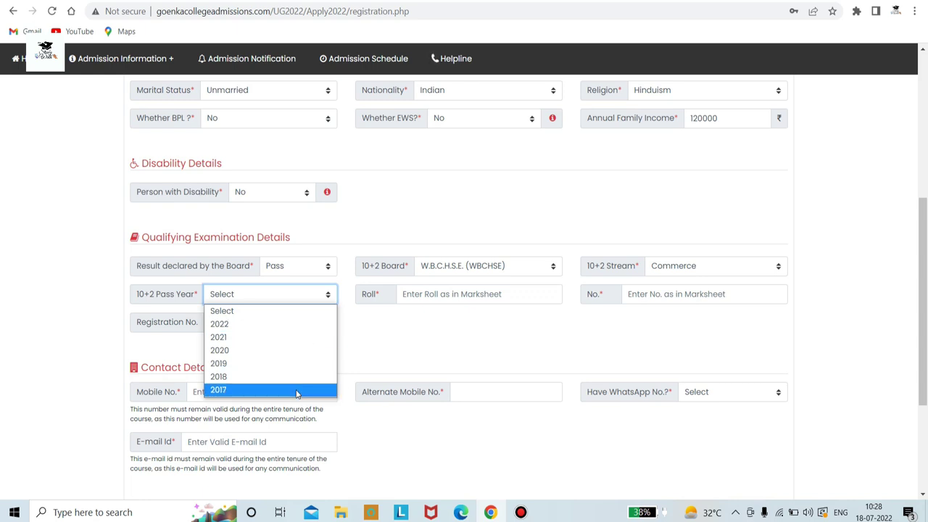
{"action": "left_click", "coordinate": [317, 324]}
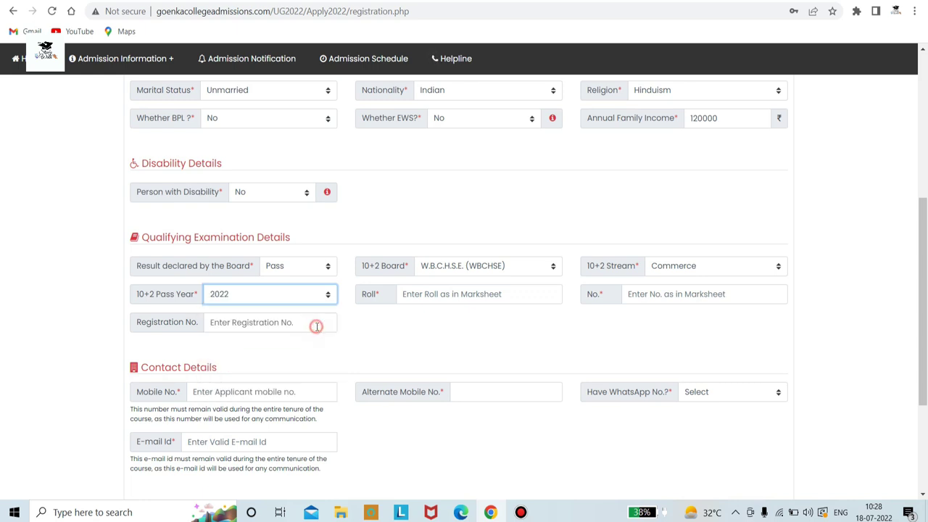
{"action": "left_click", "coordinate": [501, 296]}
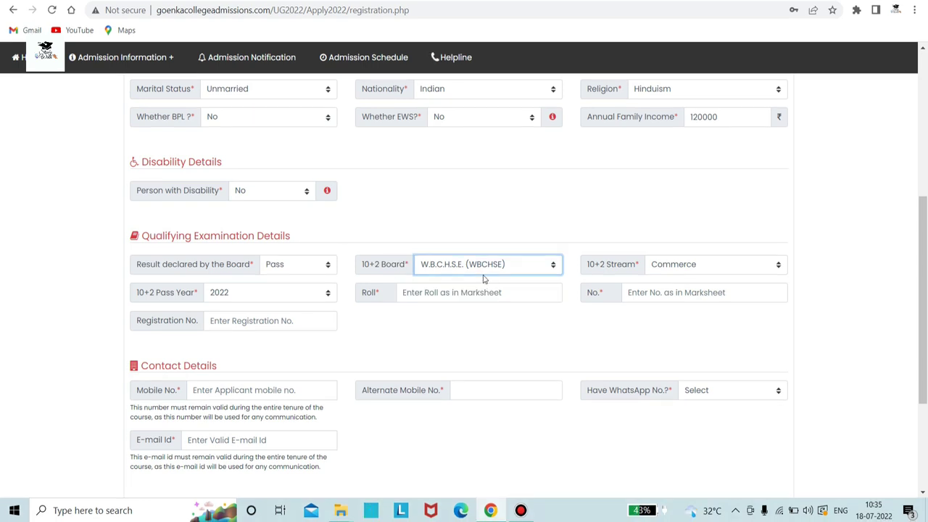
{"action": "left_click", "coordinate": [528, 268]}
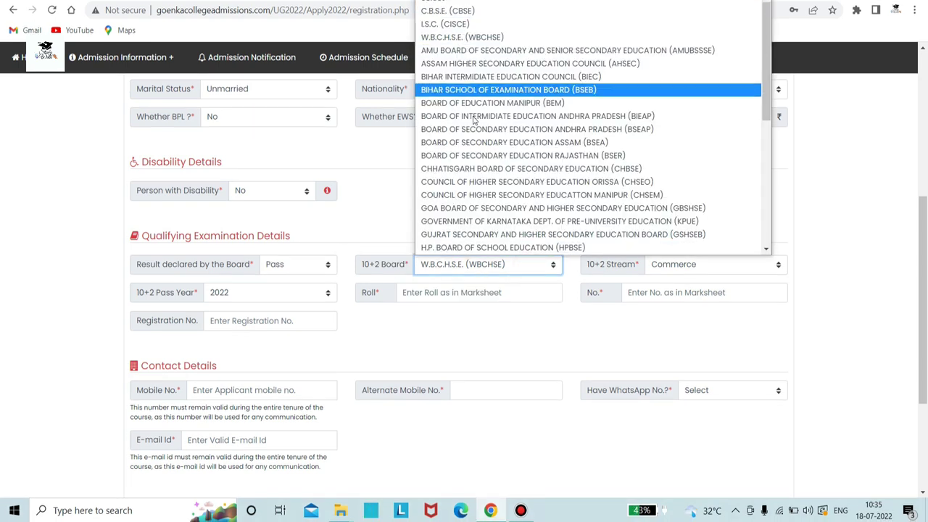
{"action": "left_click", "coordinate": [496, 41]}
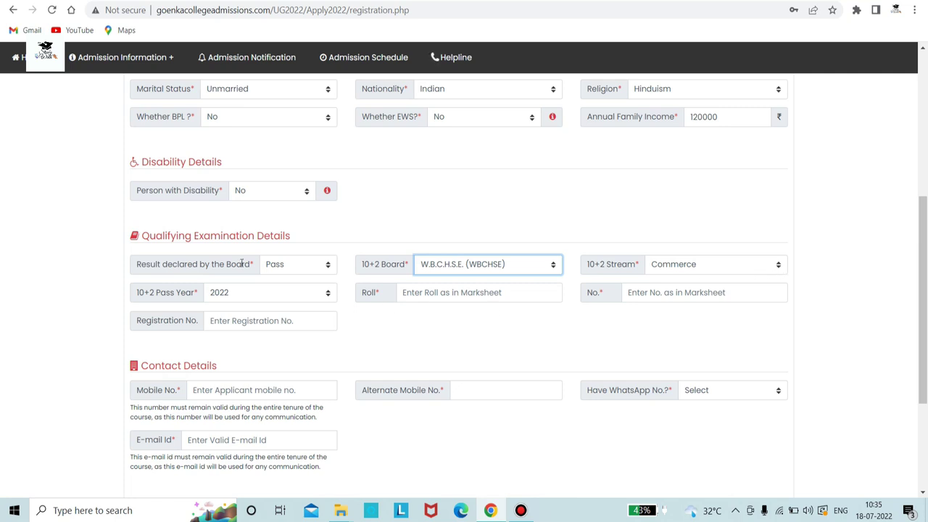
{"action": "left_click", "coordinate": [323, 294]}
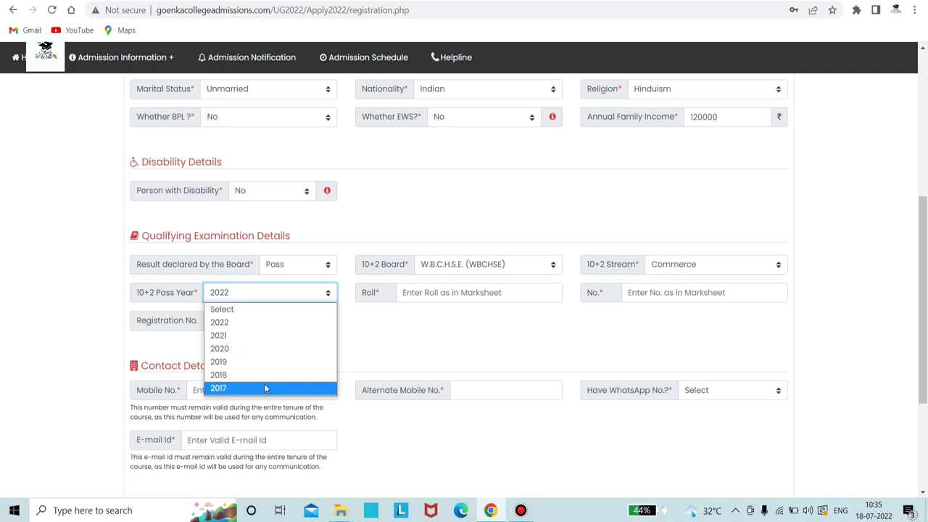
Keep pass year 2022 and enter the marksheet roll and number
{"action": "left_click", "coordinate": [277, 328]}
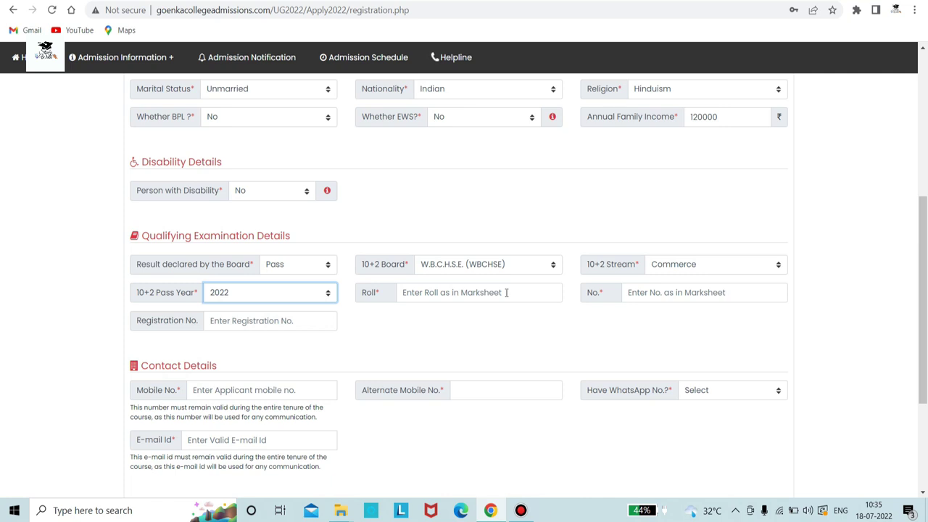
{"action": "left_click", "coordinate": [452, 292]}
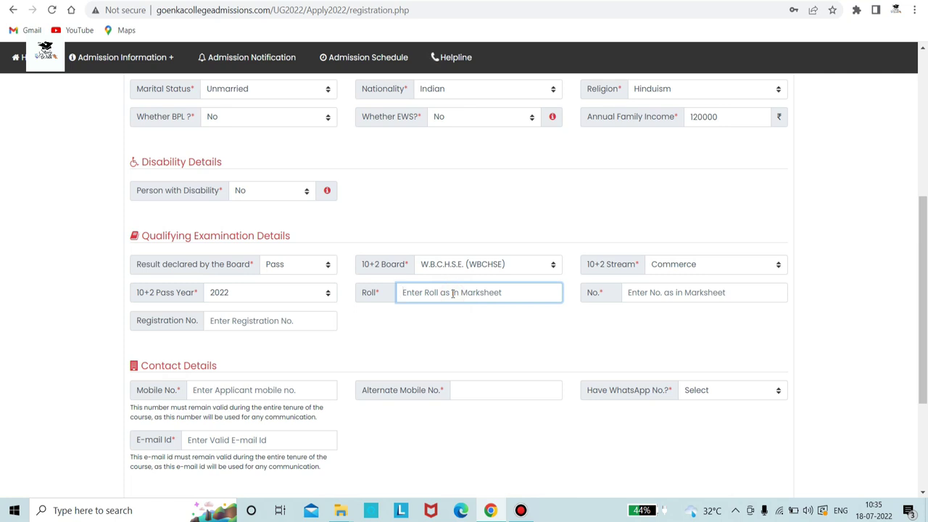
{"action": "left_click", "coordinate": [674, 291]}
{"action": "type", "text": "1212"}
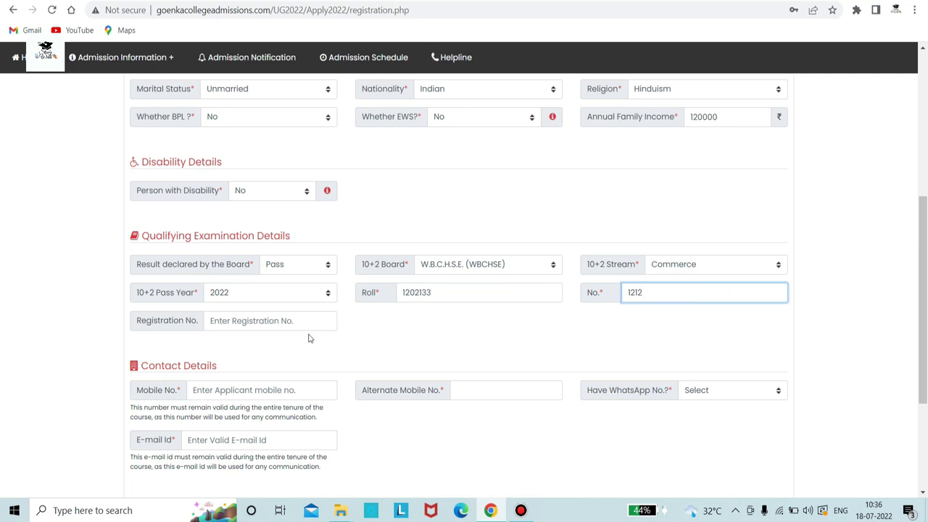
{"action": "left_click", "coordinate": [405, 328]}
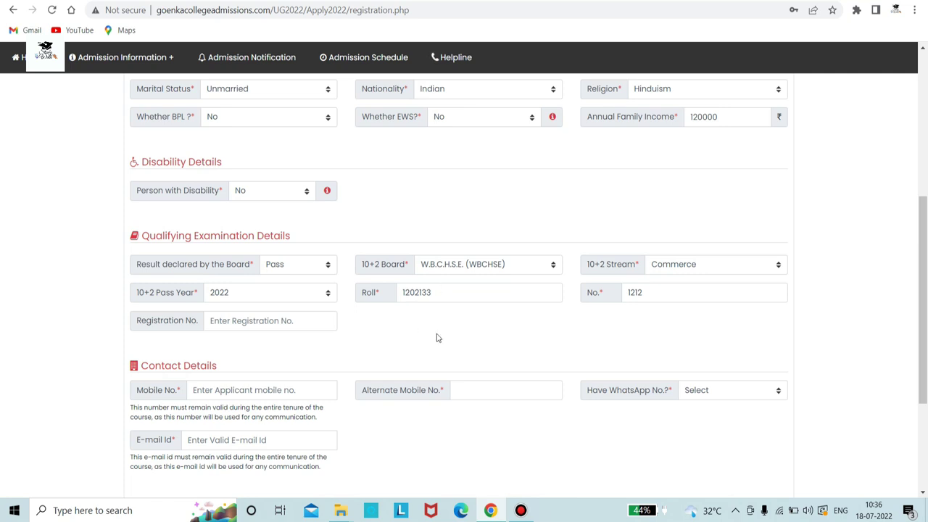
Switch the 10+2 board to C.B.S.E. (CBSE) and back to W.B.C.H.S.E. (WBCHSE)
{"action": "left_click", "coordinate": [551, 266]}
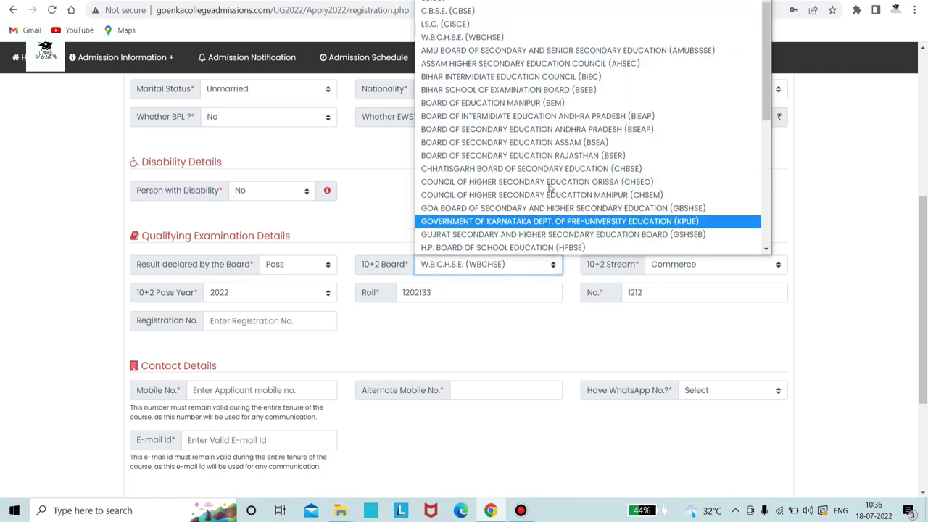
{"action": "left_click", "coordinate": [612, 11]}
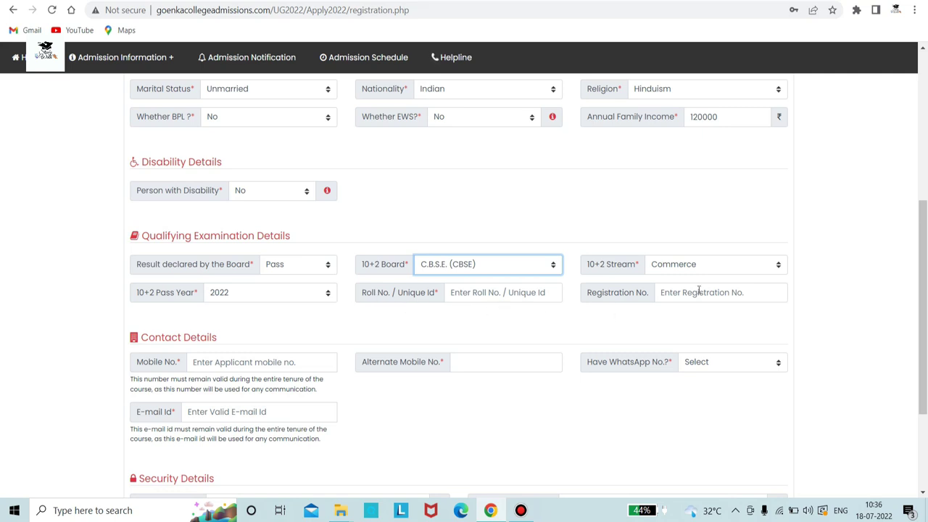
{"action": "left_click", "coordinate": [559, 265]}
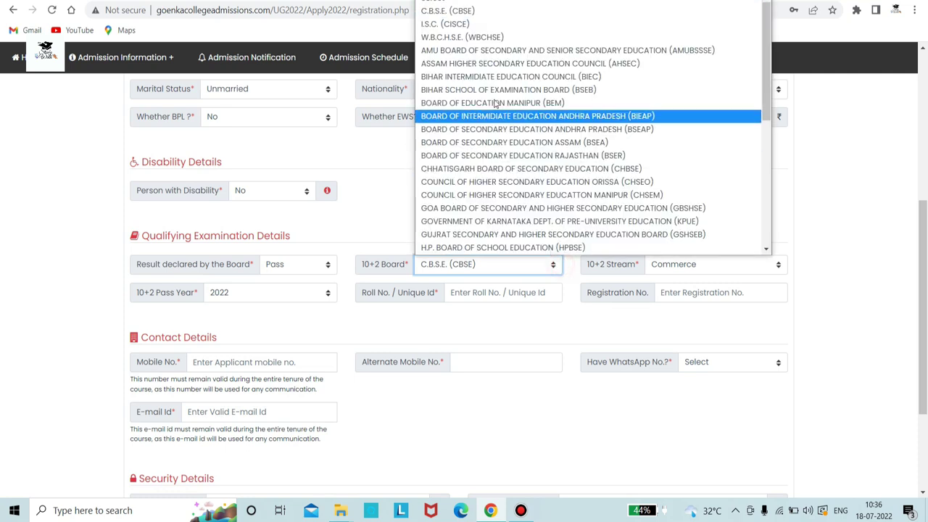
{"action": "left_click", "coordinate": [512, 35]}
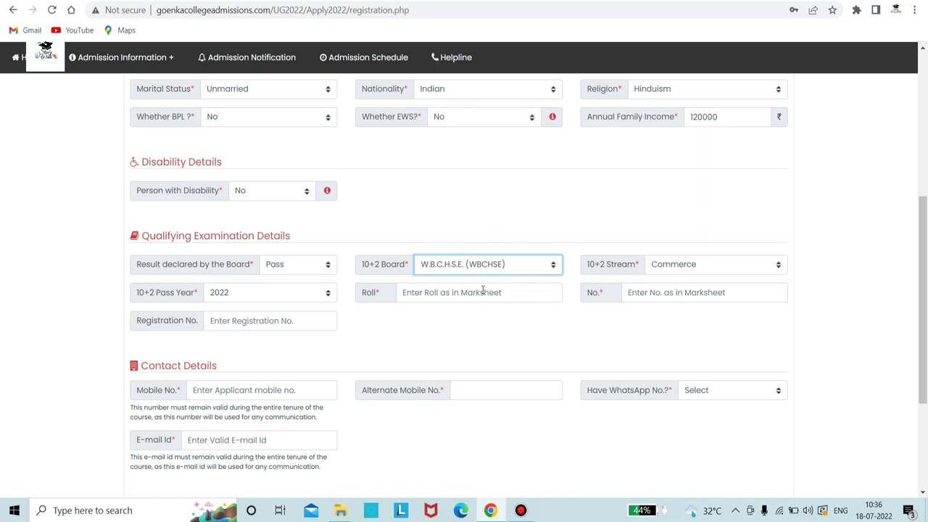
Re-enter the marksheet roll and registration number, then fill in the mobile number
{"action": "left_click", "coordinate": [437, 293]}
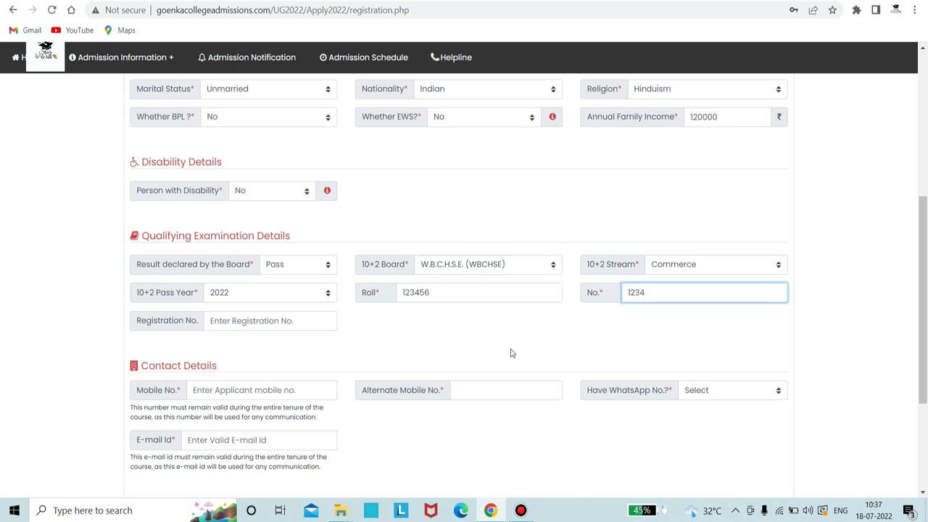
{"action": "left_click", "coordinate": [232, 322]}
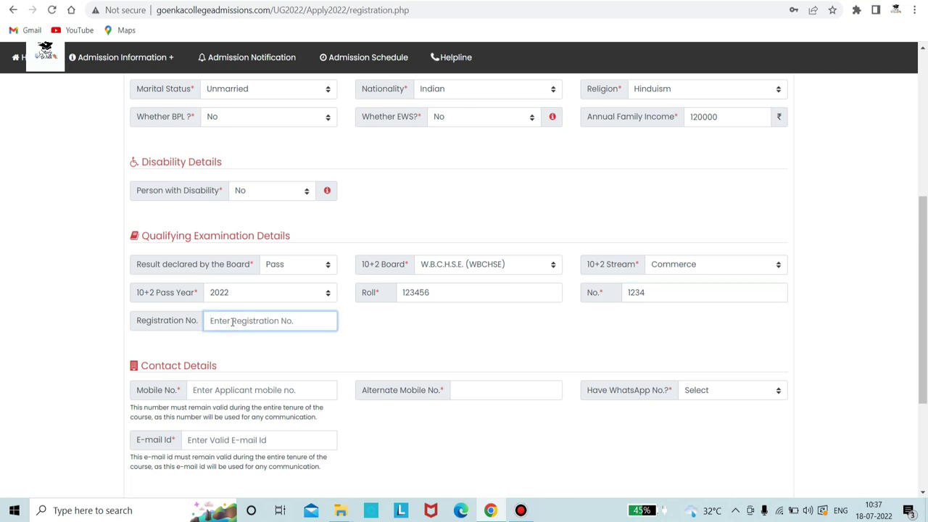
{"action": "scroll", "coordinate": [275, 258], "scroll_direction": "down", "scroll_amount": 2}
{"action": "left_click", "coordinate": [256, 262]}
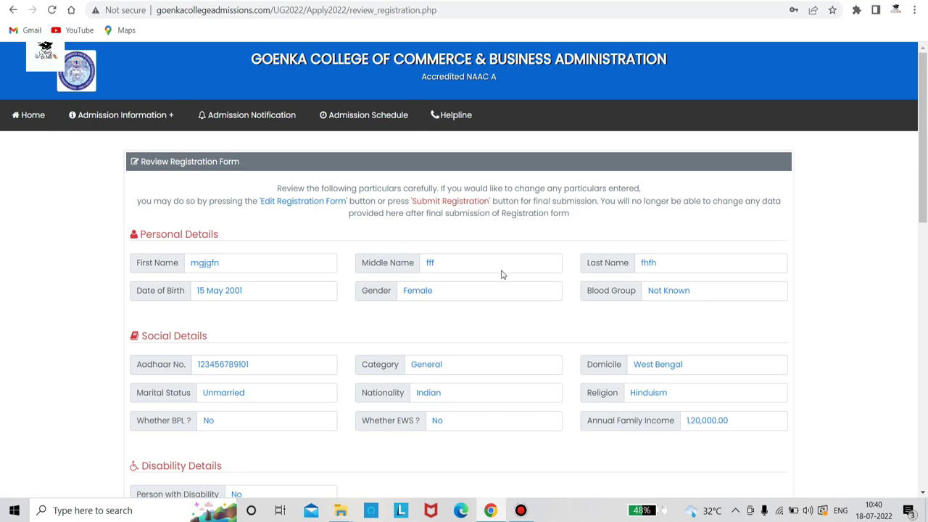
Enter the security code, agree to the declaration and submit the registration
{"action": "scroll", "coordinate": [502, 275], "scroll_direction": "down", "scroll_amount": 7}
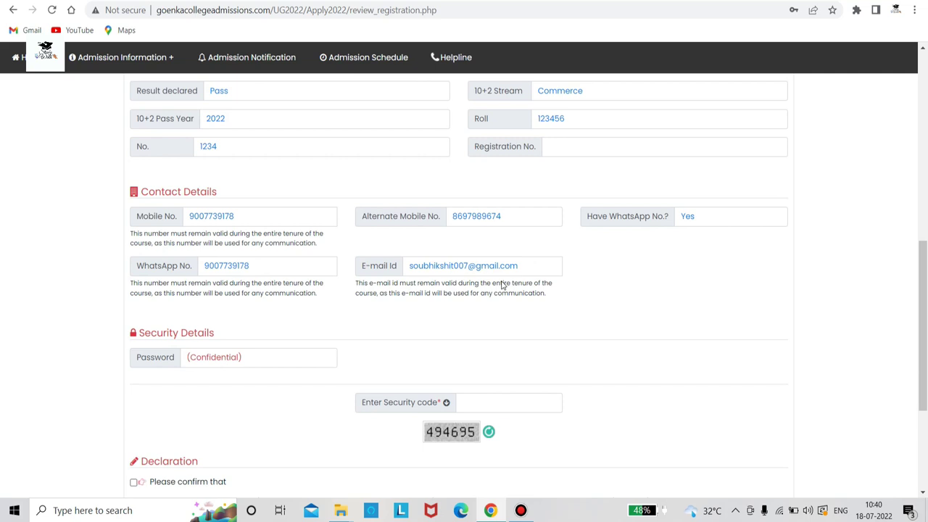
{"action": "scroll", "coordinate": [502, 281], "scroll_direction": "up", "scroll_amount": 4}
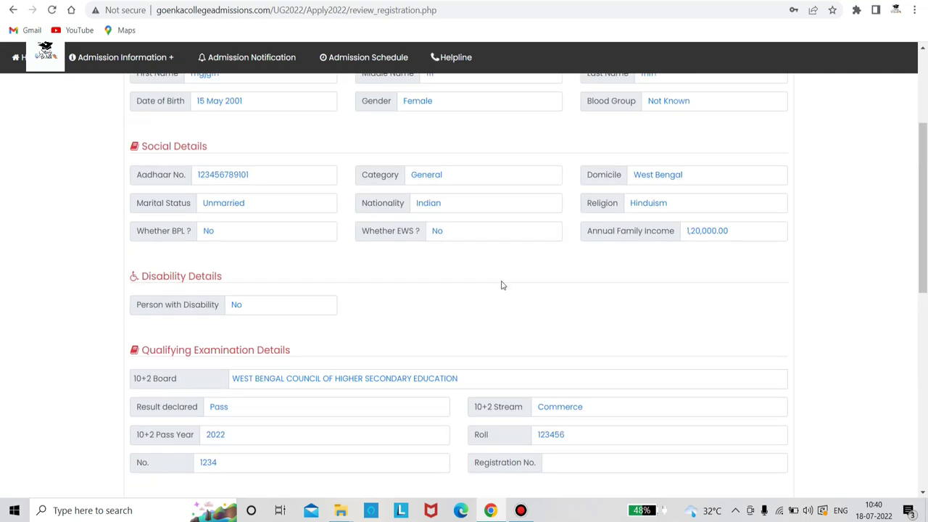
{"action": "scroll", "coordinate": [502, 285], "scroll_direction": "down", "scroll_amount": 10}
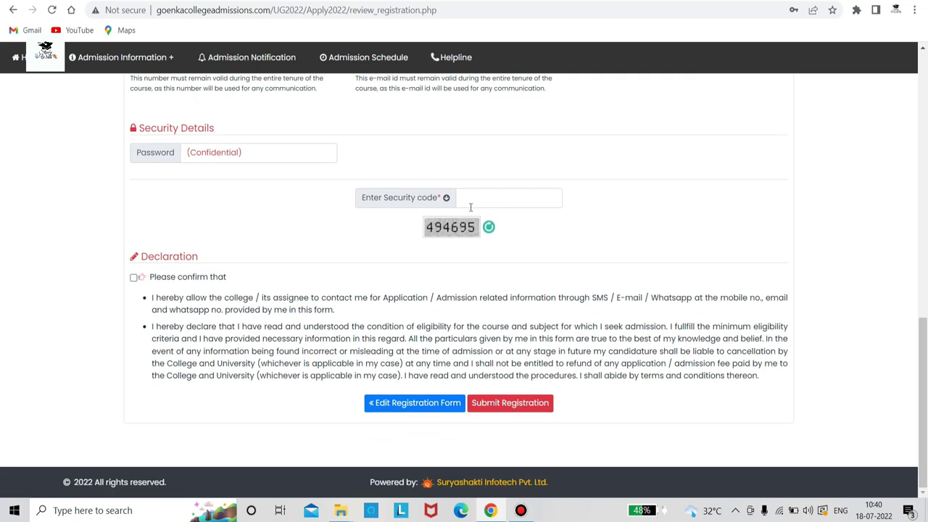
{"action": "left_click", "coordinate": [475, 203]}
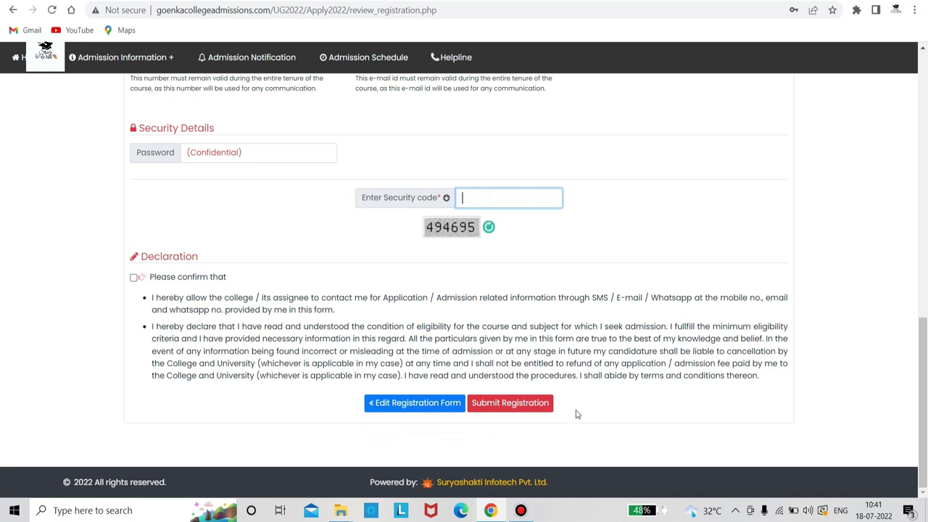
{"action": "type", "text": "494695"}
{"action": "left_click", "coordinate": [133, 278]}
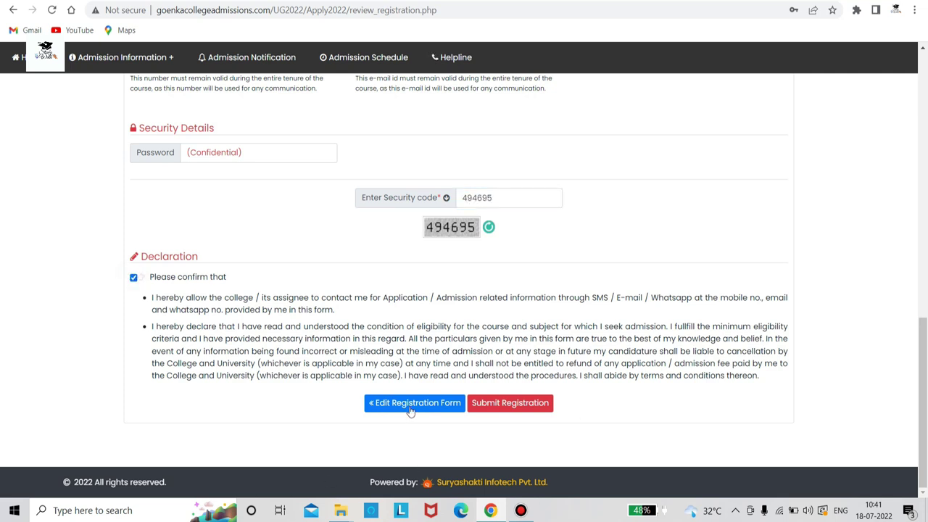
{"action": "left_click", "coordinate": [496, 405]}
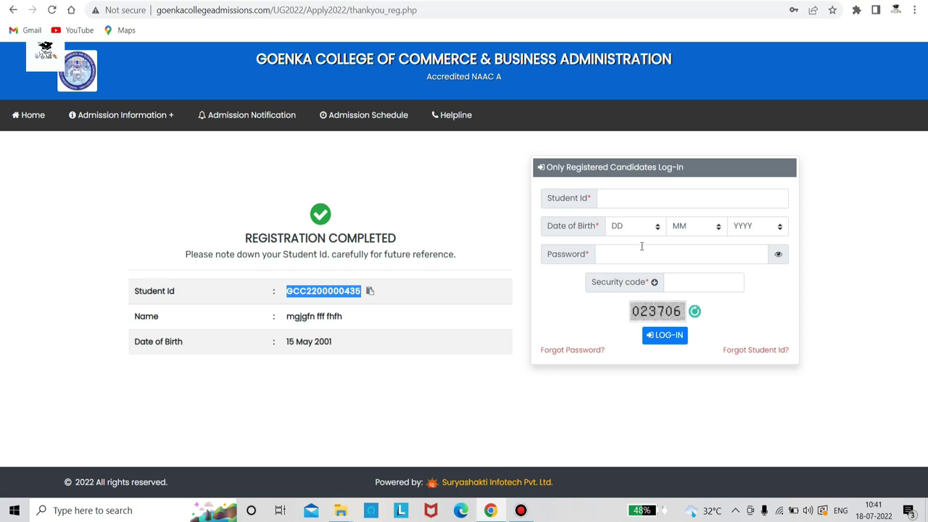
Paste the Student Id into the login and set birth day 15 and month May
{"action": "right_click", "coordinate": [625, 205]}
{"action": "left_click", "coordinate": [669, 303]}
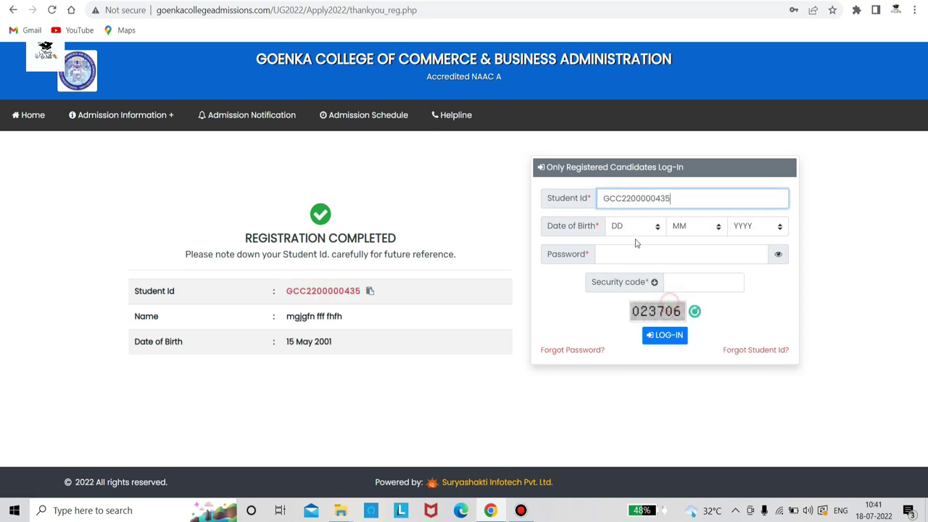
{"action": "left_click", "coordinate": [647, 227]}
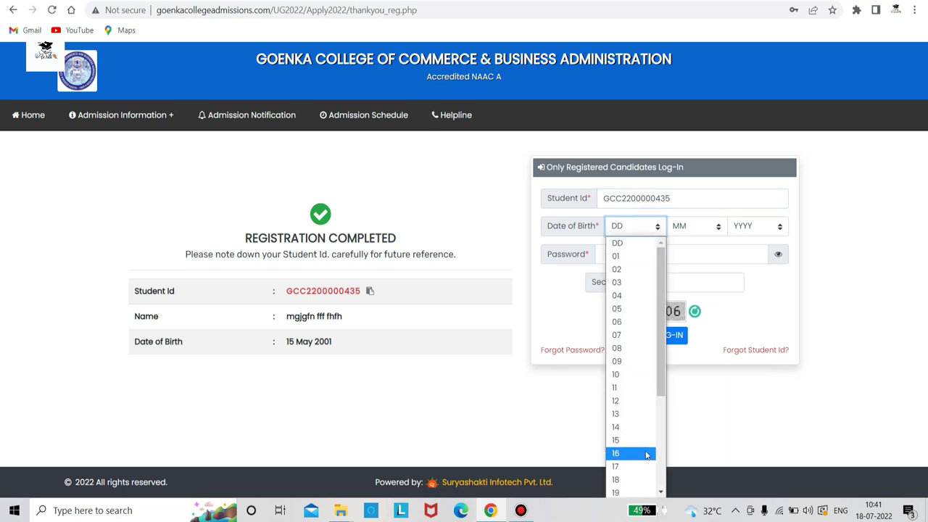
{"action": "left_click", "coordinate": [648, 448]}
{"action": "left_click", "coordinate": [680, 226]}
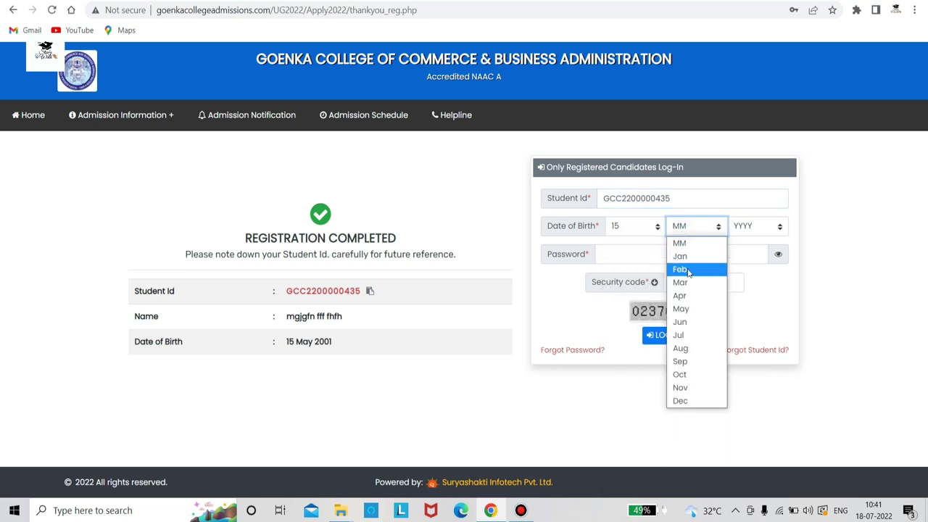
{"action": "left_click", "coordinate": [681, 310]}
Set birth year 2001, log in and dismiss the browser's save-password offer
{"action": "left_click", "coordinate": [746, 226]}
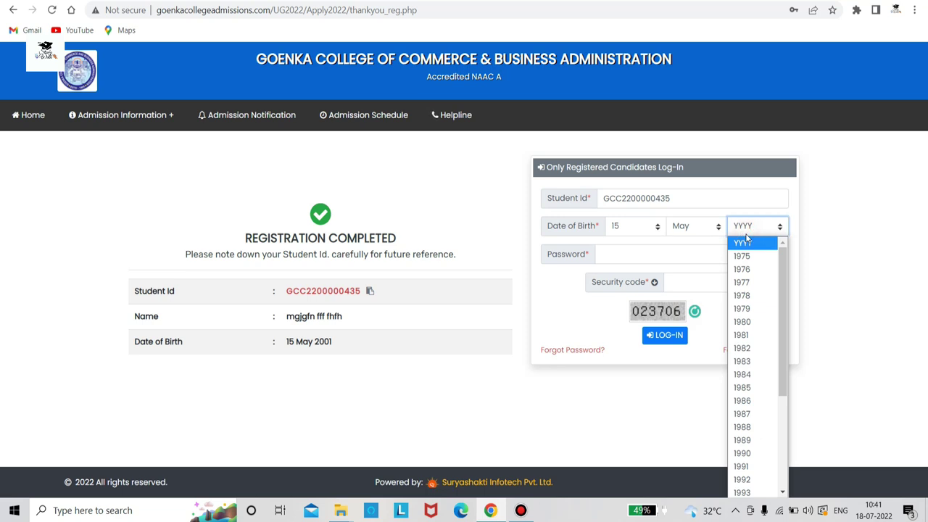
{"action": "left_click", "coordinate": [754, 227]}
{"action": "left_click", "coordinate": [754, 227]}
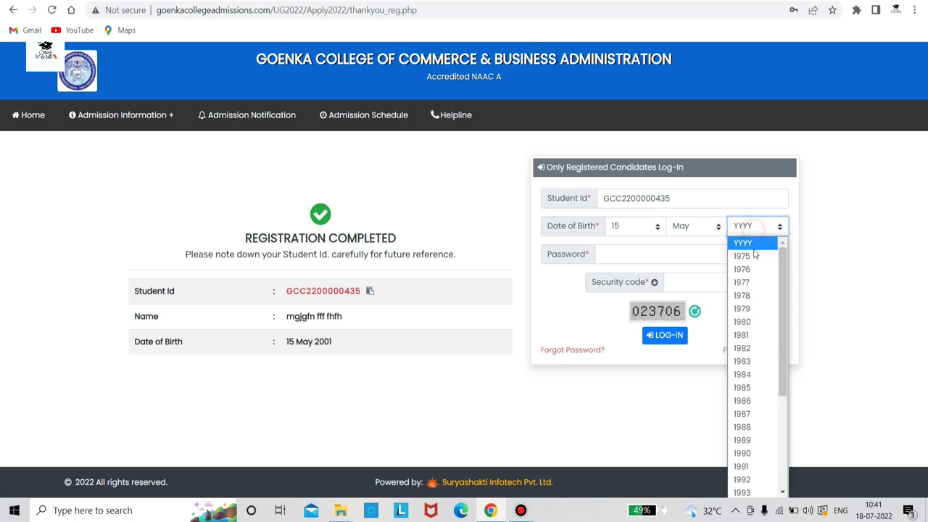
{"action": "scroll", "coordinate": [754, 433], "scroll_direction": "down", "scroll_amount": 3}
{"action": "scroll", "coordinate": [754, 433], "scroll_direction": "down", "scroll_amount": 1}
{"action": "left_click", "coordinate": [755, 436]}
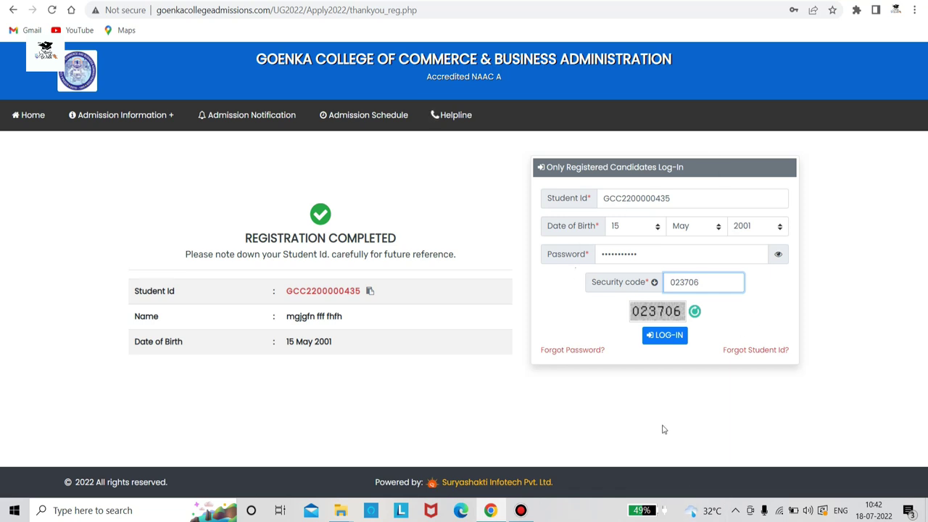
{"action": "left_click", "coordinate": [661, 337]}
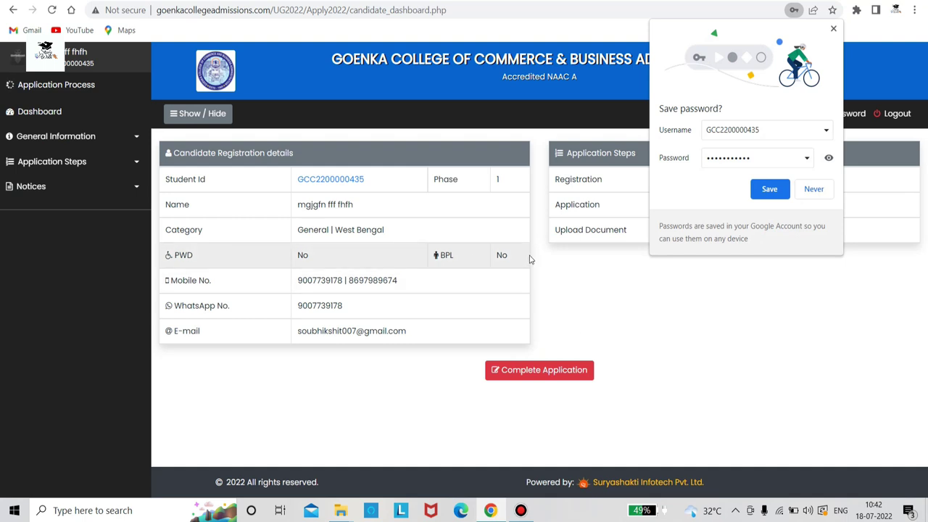
{"action": "left_click", "coordinate": [833, 28]}
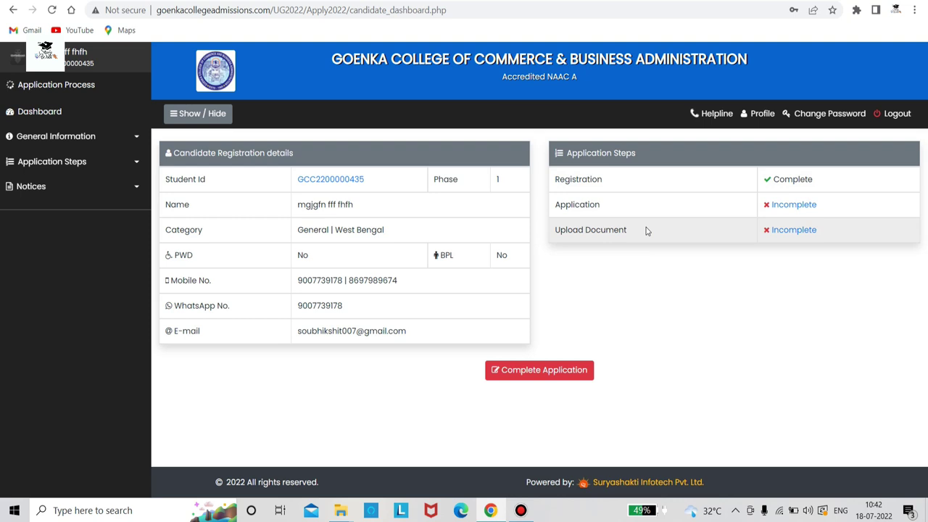
Open the application form and expand the Other Personal Details section
{"action": "left_click", "coordinate": [555, 371]}
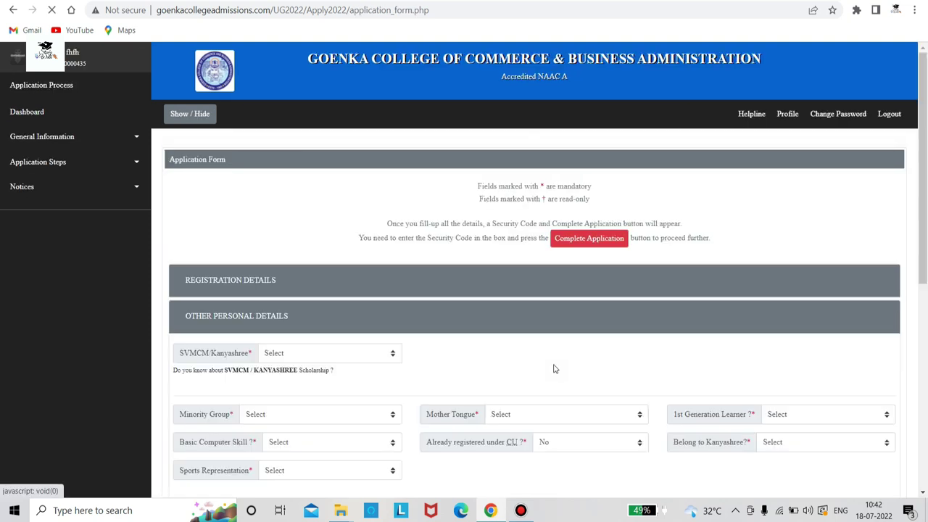
{"action": "scroll", "coordinate": [344, 351], "scroll_direction": "down", "scroll_amount": 3}
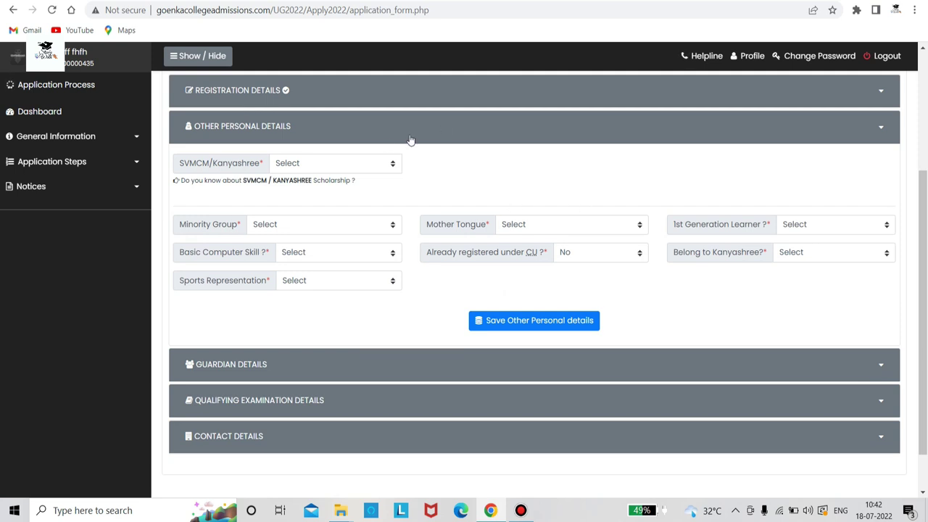
{"action": "scroll", "coordinate": [354, 151], "scroll_direction": "up", "scroll_amount": 1}
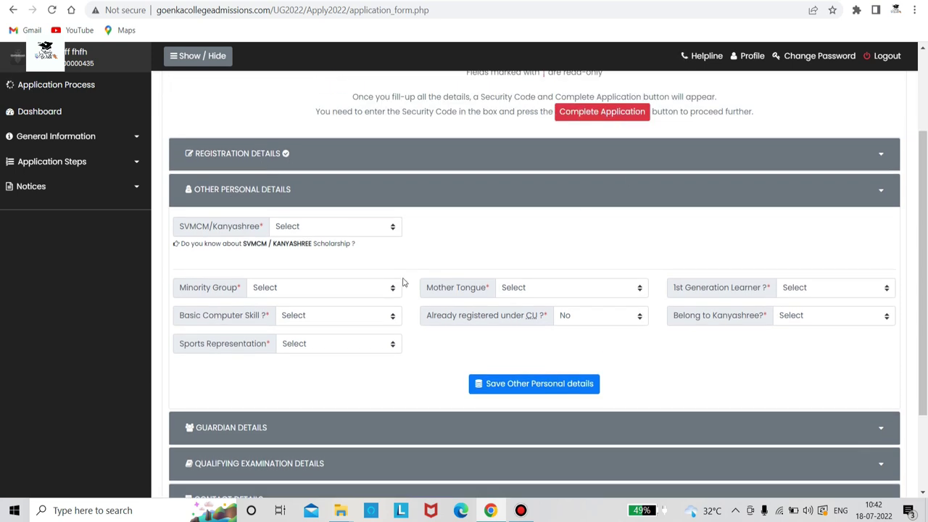
{"action": "left_click", "coordinate": [399, 192]}
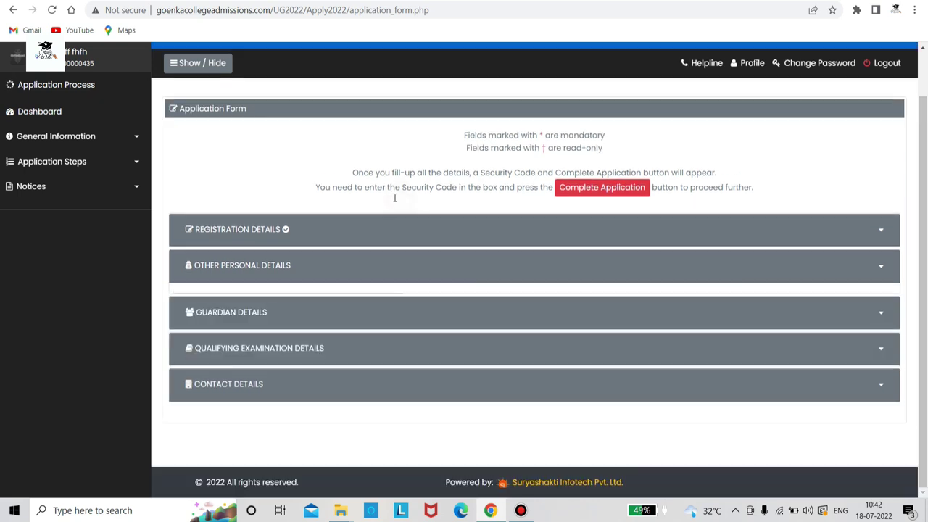
{"action": "left_click", "coordinate": [360, 276]}
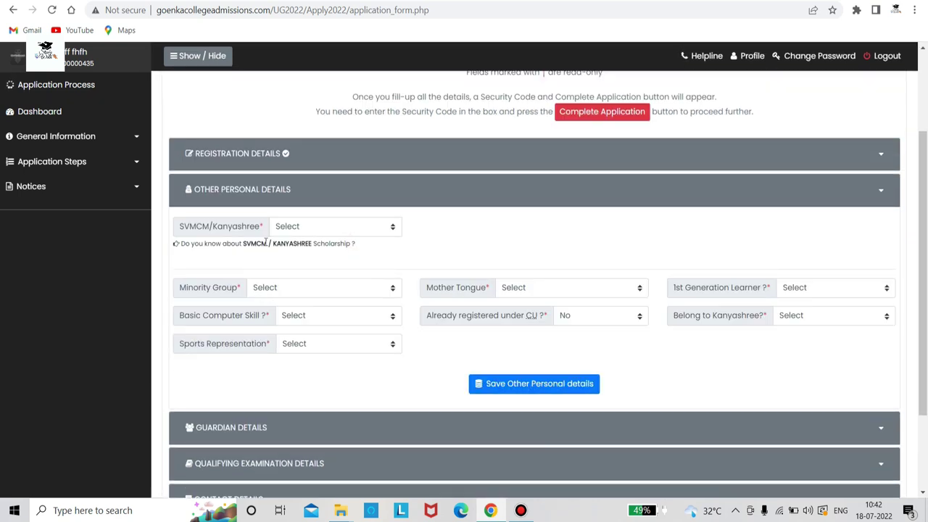
Answer Yes to knowing about and applying for SVMCM/Kanyashree
{"action": "left_click", "coordinate": [396, 231]}
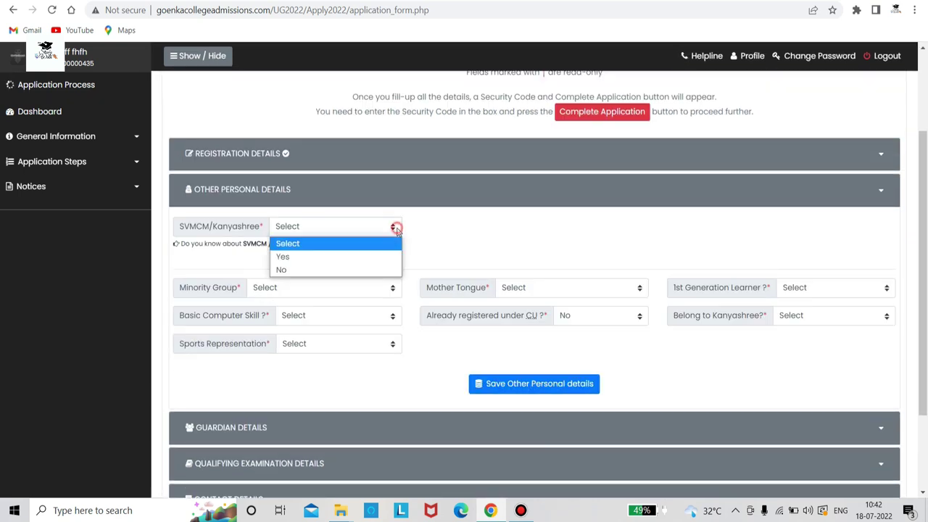
{"action": "left_click", "coordinate": [234, 245]}
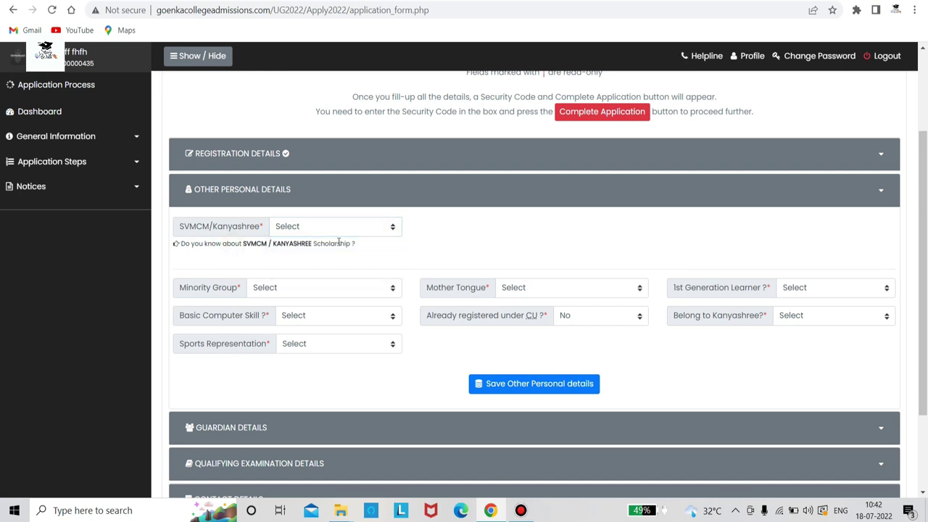
{"action": "left_click", "coordinate": [391, 227]}
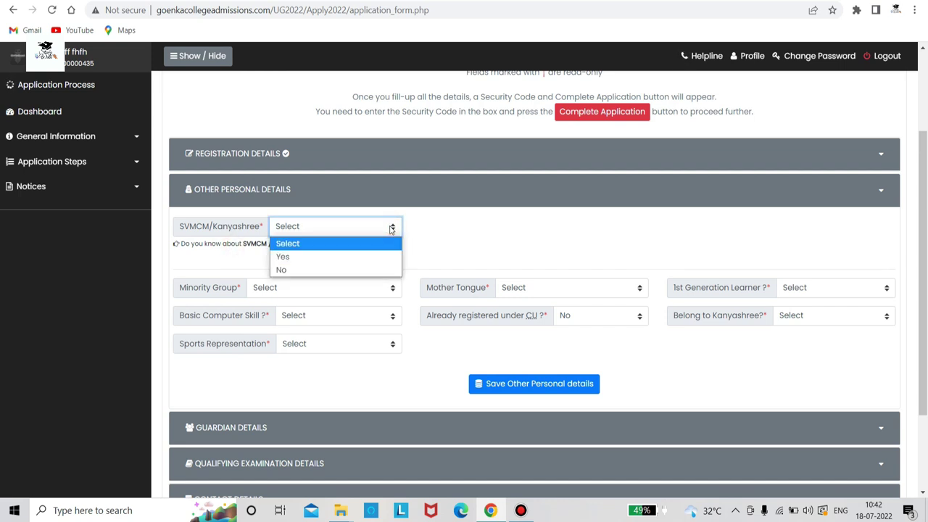
{"action": "left_click", "coordinate": [382, 256]}
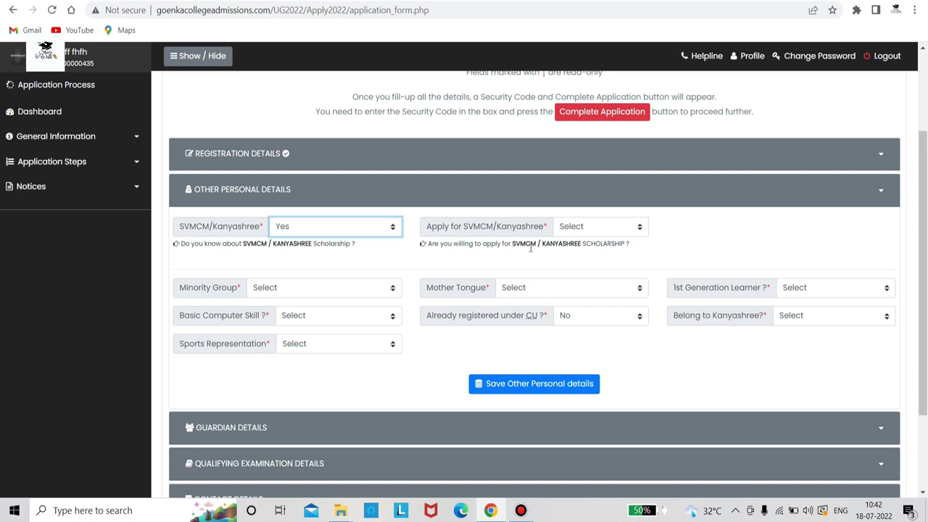
{"action": "left_click", "coordinate": [641, 232]}
{"action": "left_click", "coordinate": [619, 261]}
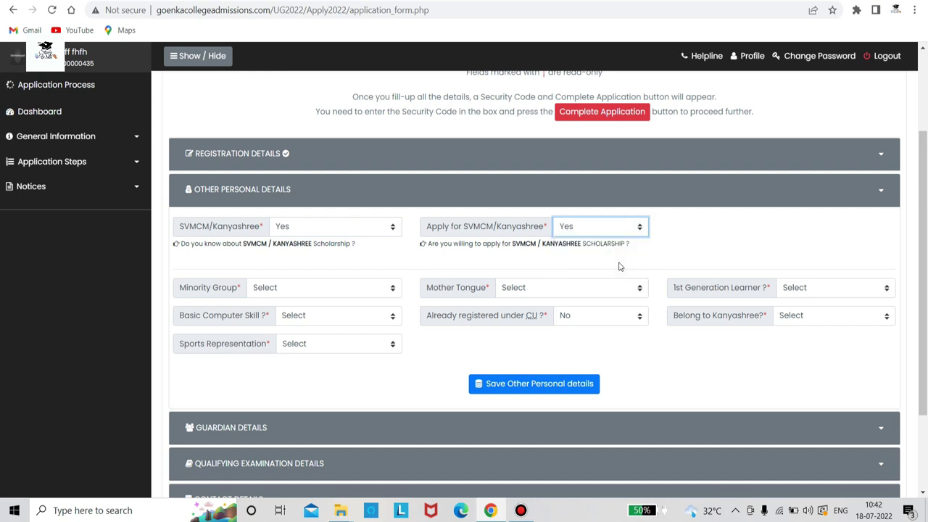
Set Minority Group No, Mother Tongue Bengali and 1st Generation Learner No
{"action": "left_click", "coordinate": [388, 290]}
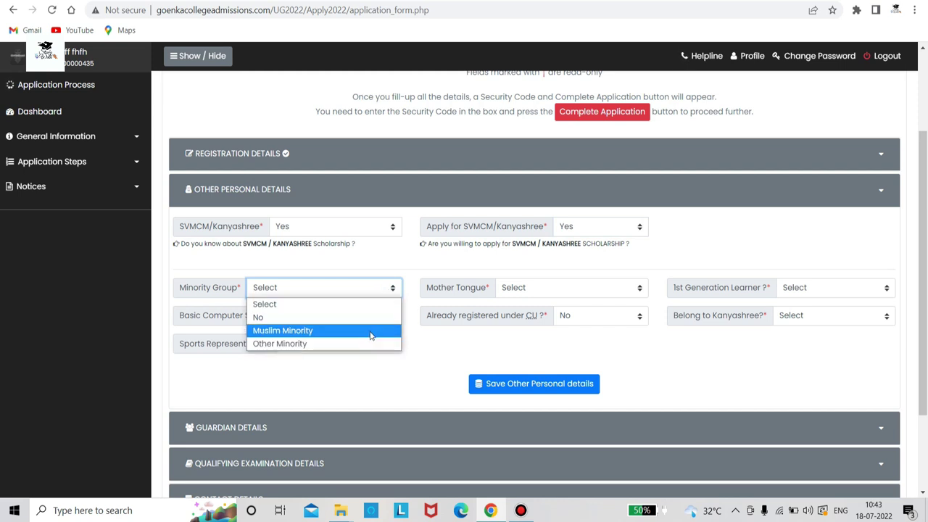
{"action": "left_click", "coordinate": [374, 322]}
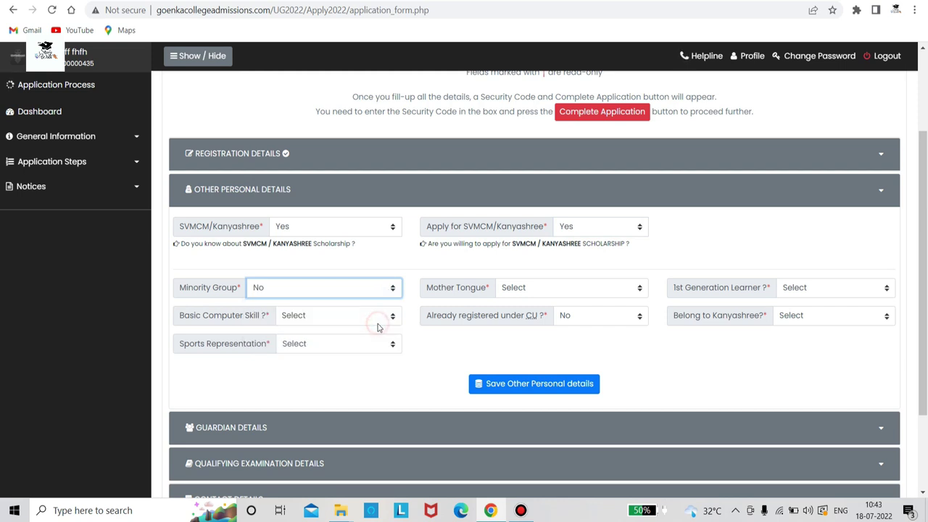
{"action": "left_click", "coordinate": [622, 284]}
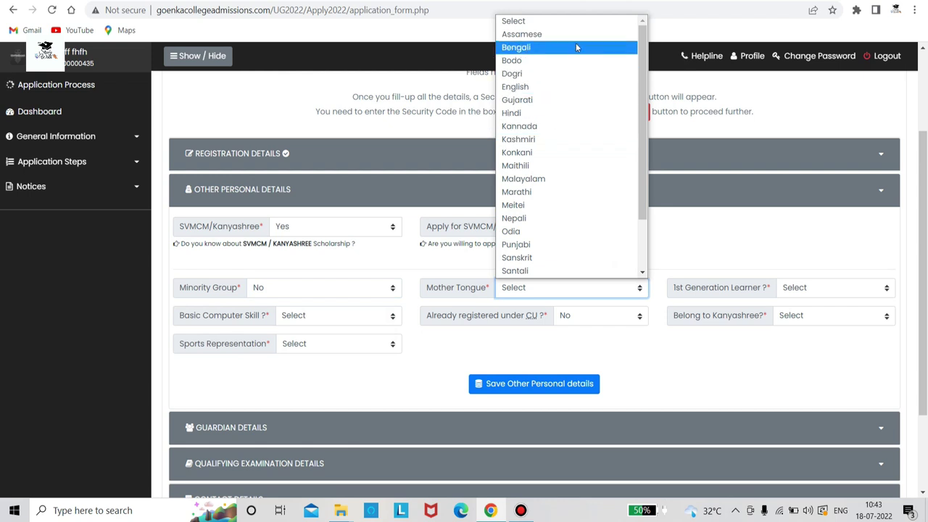
{"action": "left_click", "coordinate": [545, 47]}
{"action": "left_click", "coordinate": [806, 289]}
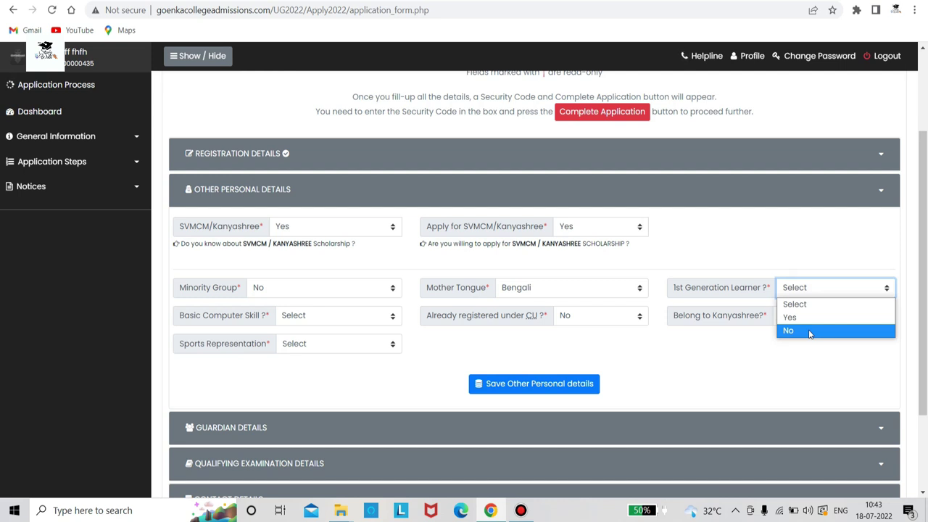
{"action": "left_click", "coordinate": [810, 332]}
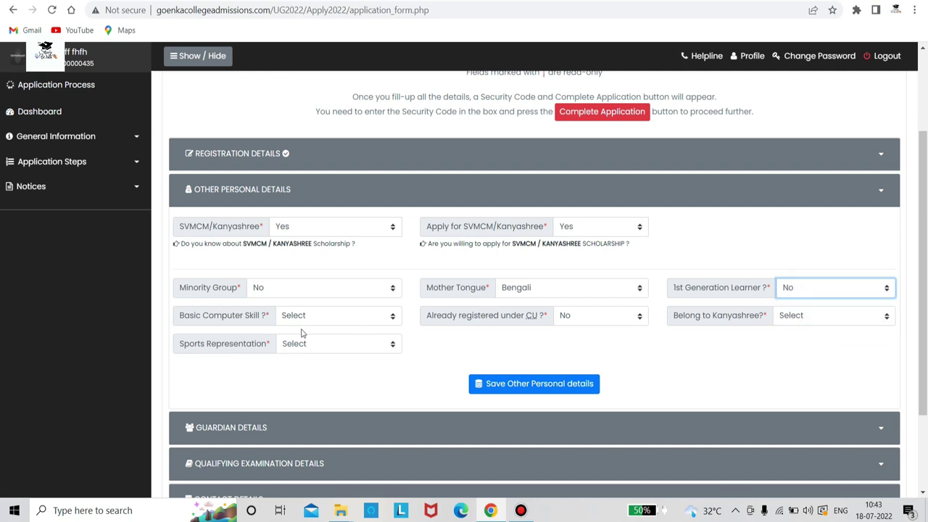
Set Basic Computer Skill to Yes and Already registered under CU to No
{"action": "left_click", "coordinate": [367, 320]}
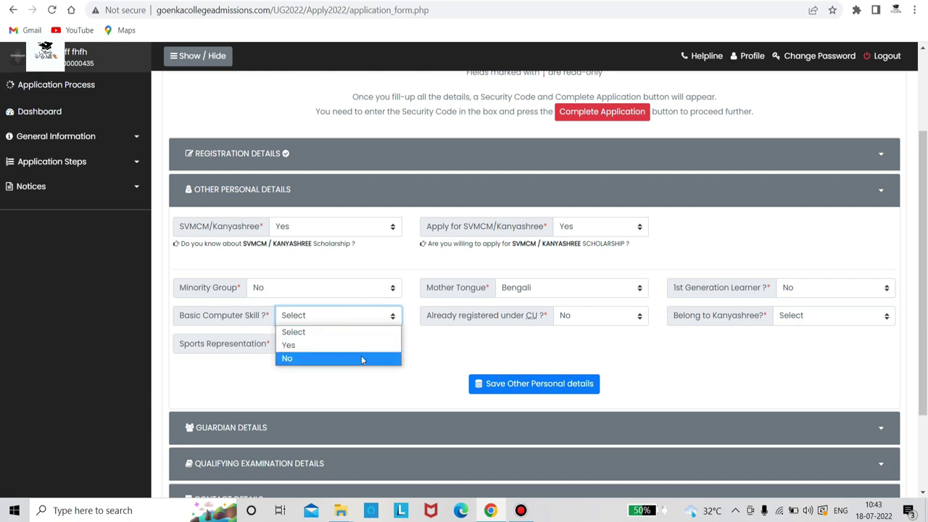
{"action": "left_click", "coordinate": [362, 345]}
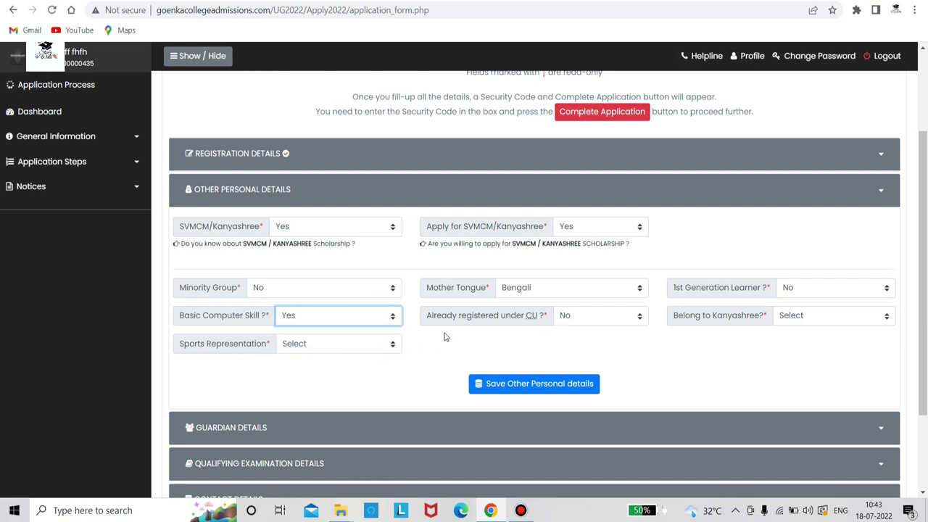
{"action": "left_click", "coordinate": [581, 319]}
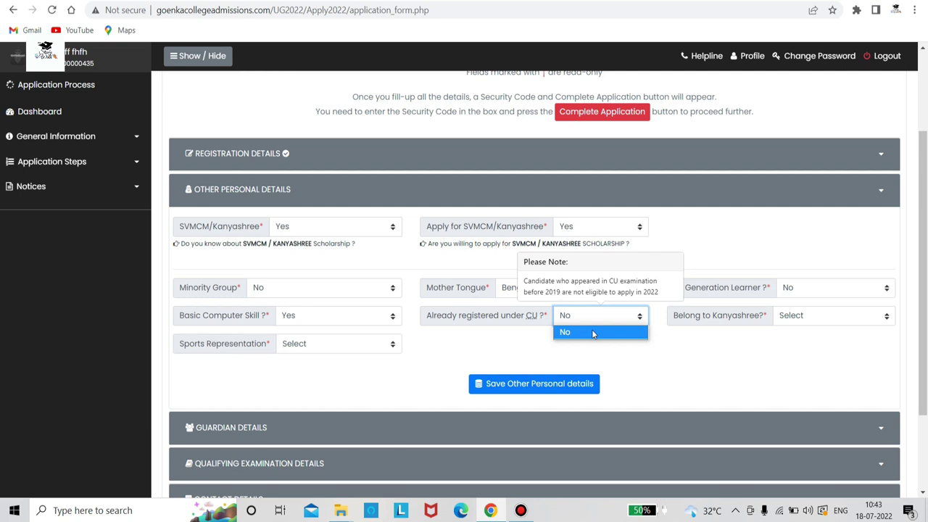
{"action": "left_click", "coordinate": [592, 332]}
{"action": "left_click", "coordinate": [630, 313]}
{"action": "left_click", "coordinate": [615, 335]}
Answer No for Kanyashree membership and for sports representation
{"action": "left_click", "coordinate": [796, 317]}
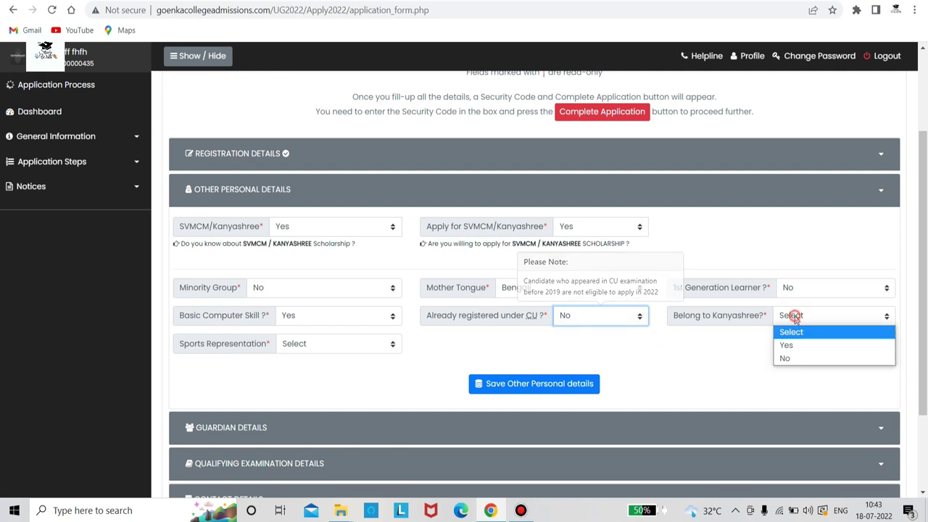
{"action": "left_click", "coordinate": [810, 354]}
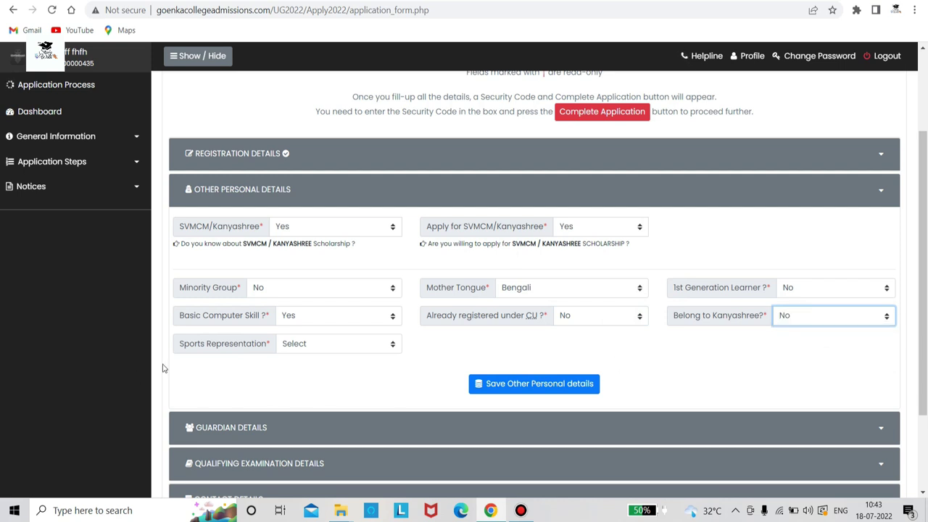
{"action": "left_click", "coordinate": [792, 318]}
{"action": "left_click", "coordinate": [794, 345]}
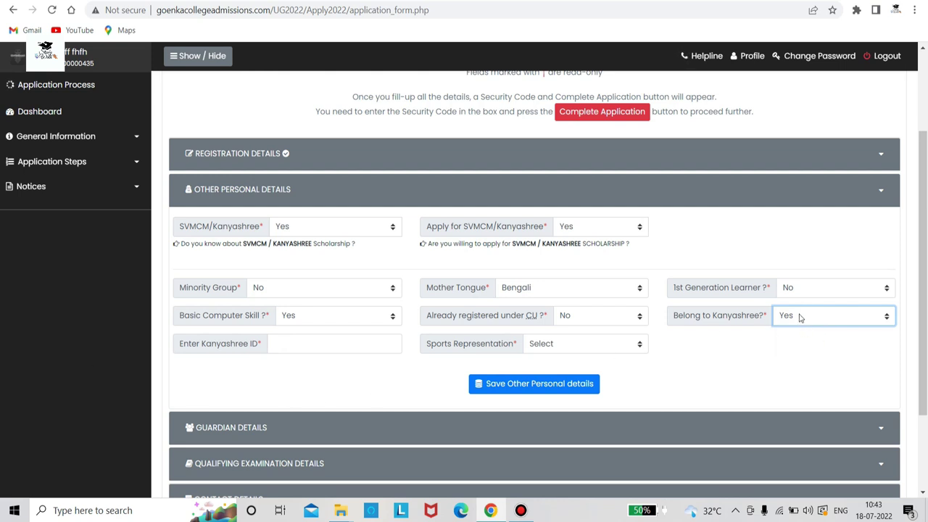
{"action": "left_click", "coordinate": [800, 315]}
{"action": "left_click", "coordinate": [799, 358]}
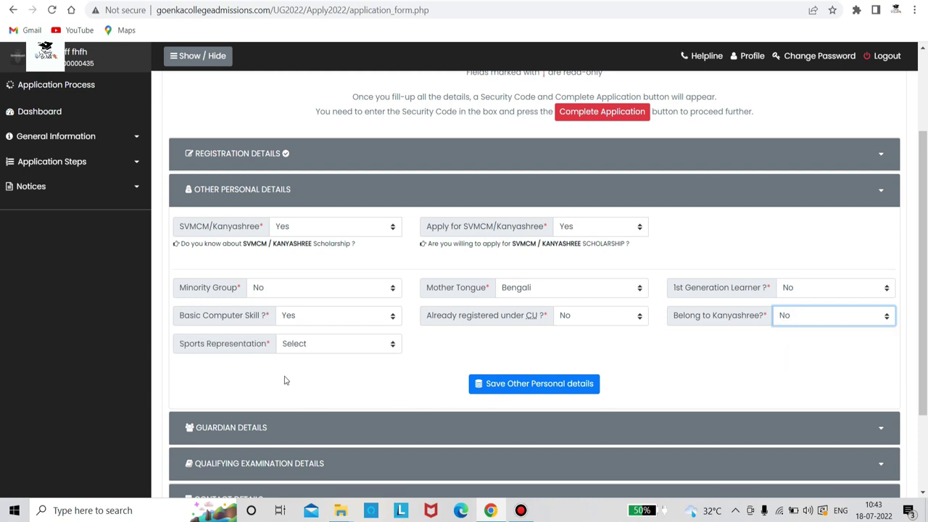
{"action": "left_click", "coordinate": [310, 349]}
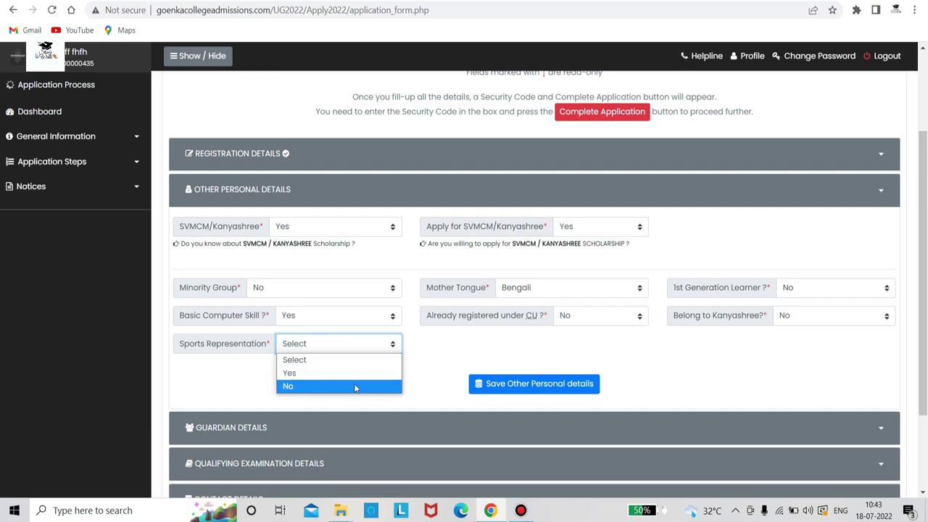
{"action": "left_click", "coordinate": [354, 386]}
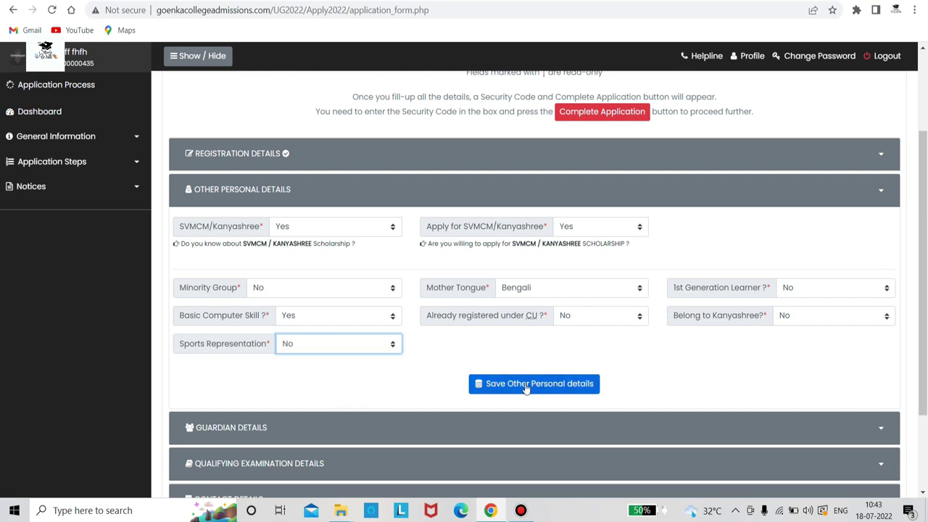
Save the Other Personal Details
{"action": "scroll", "coordinate": [300, 307], "scroll_direction": "up", "scroll_amount": 2}
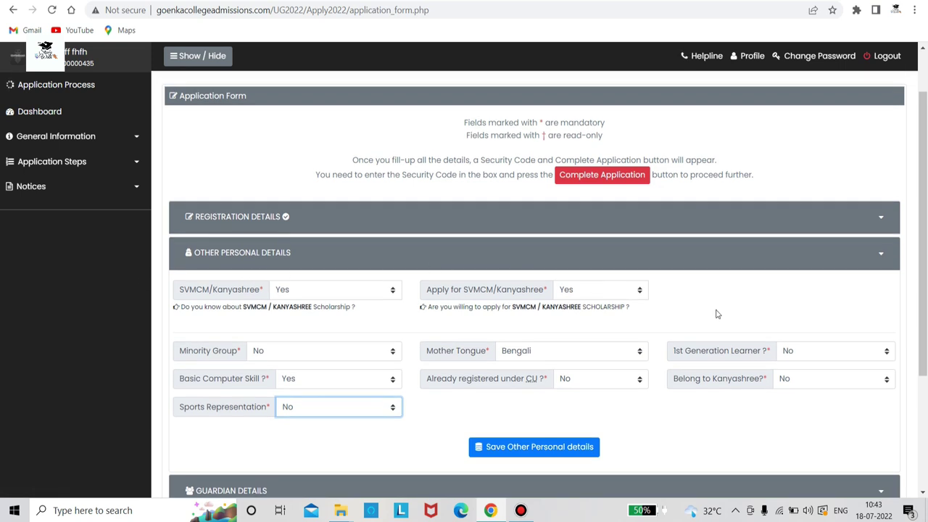
{"action": "scroll", "coordinate": [617, 350], "scroll_direction": "down", "scroll_amount": 2}
{"action": "scroll", "coordinate": [615, 347], "scroll_direction": "up", "scroll_amount": 1}
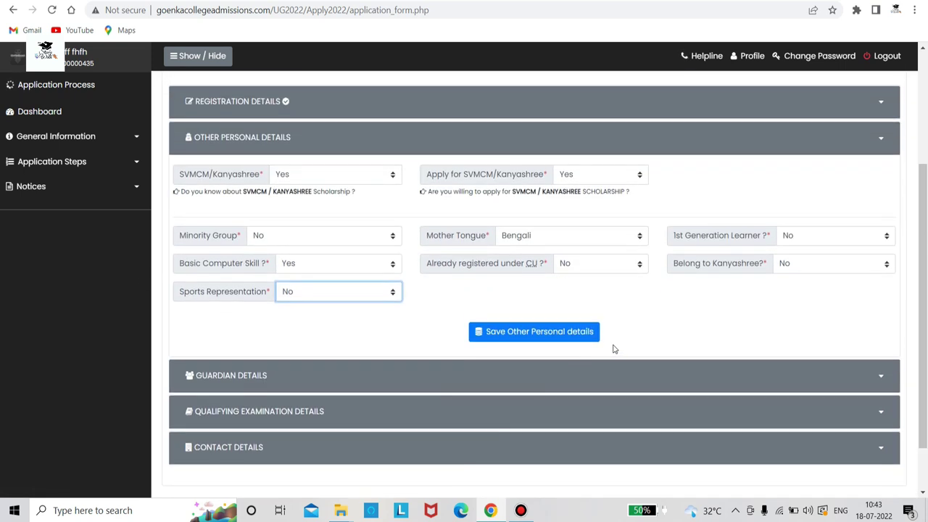
{"action": "left_click", "coordinate": [551, 332]}
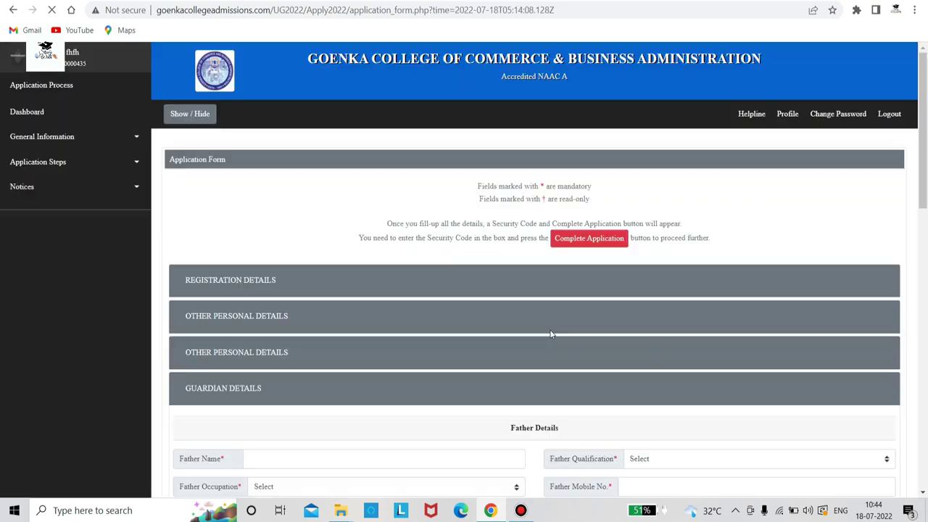
Review the Guardian Details section with Father as guardian, Business occupation and 3 family members
{"action": "scroll", "coordinate": [382, 373], "scroll_direction": "down", "scroll_amount": 1}
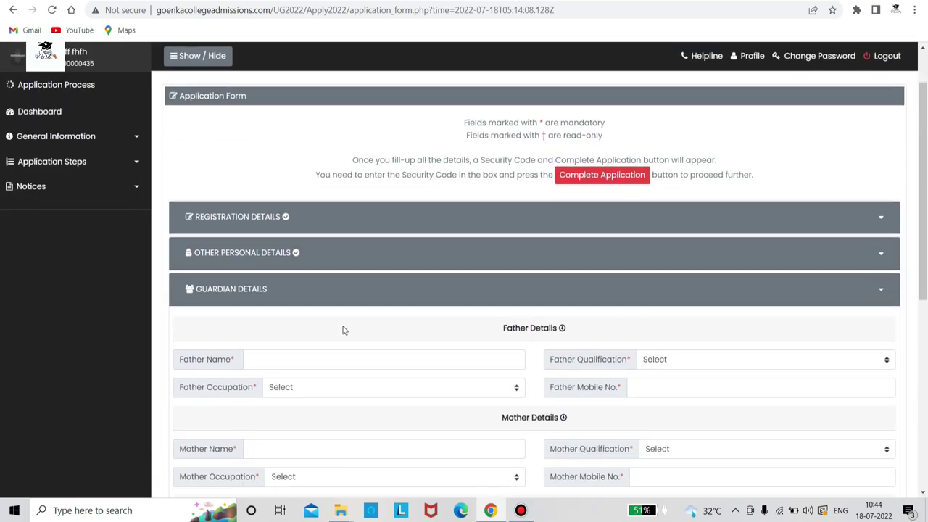
{"action": "scroll", "coordinate": [303, 378], "scroll_direction": "down", "scroll_amount": 2}
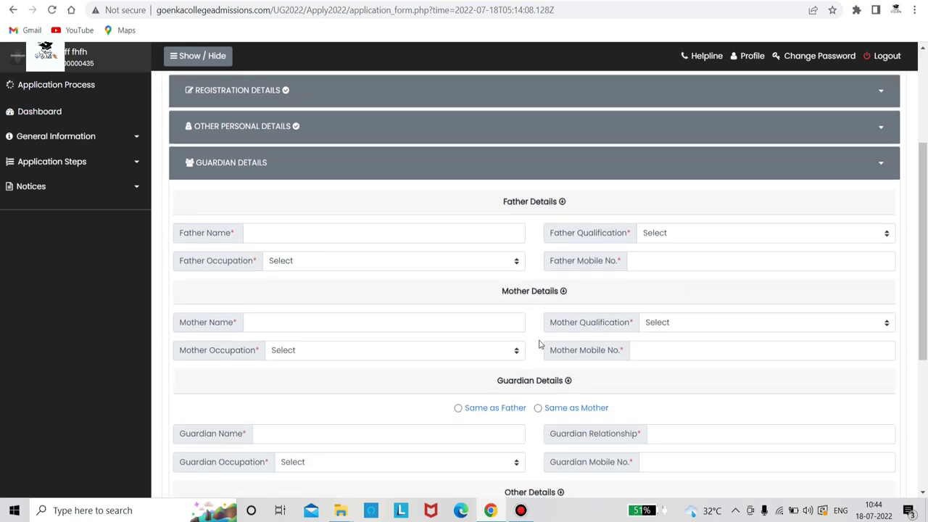
{"action": "scroll", "coordinate": [539, 345], "scroll_direction": "down", "scroll_amount": 1}
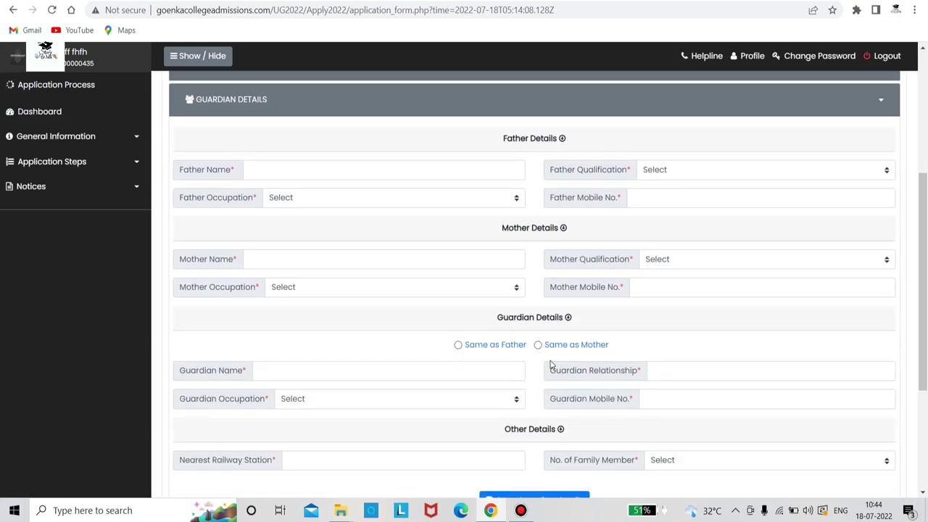
{"action": "scroll", "coordinate": [551, 365], "scroll_direction": "down", "scroll_amount": 1}
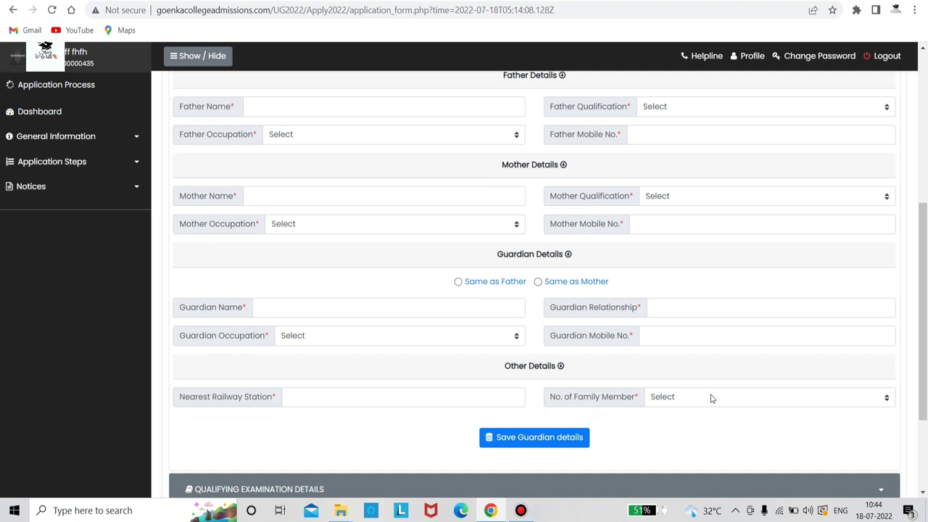
{"action": "scroll", "coordinate": [257, 301], "scroll_direction": "up", "scroll_amount": 1}
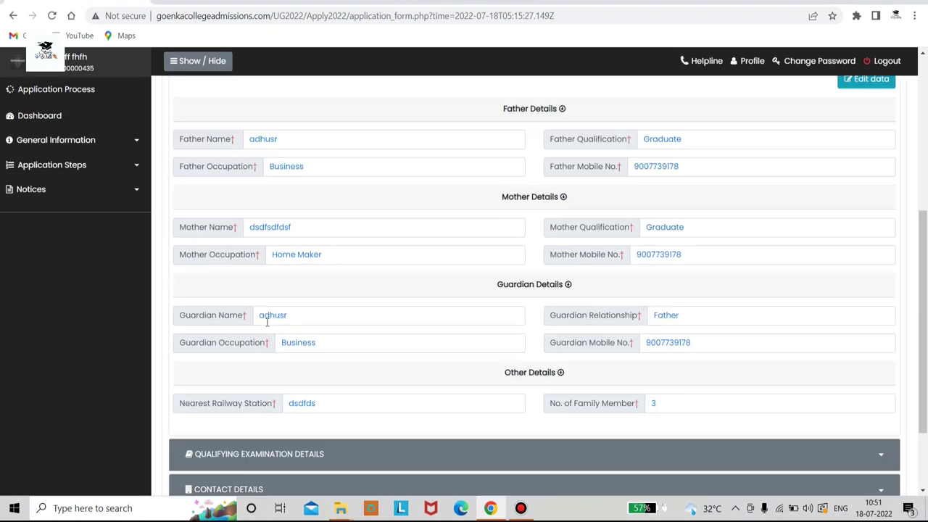
{"action": "scroll", "coordinate": [267, 322], "scroll_direction": "down", "scroll_amount": 2}
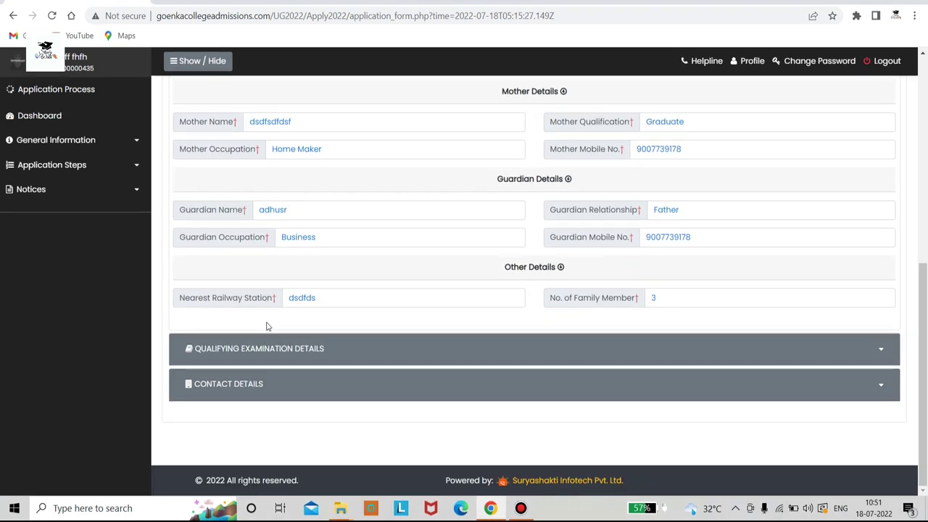
Expand Qualifying Examination Details and look through the Class 10, Class 12 and marksheet sections
{"action": "left_click", "coordinate": [269, 354]}
{"action": "scroll", "coordinate": [313, 291], "scroll_direction": "down", "scroll_amount": 3}
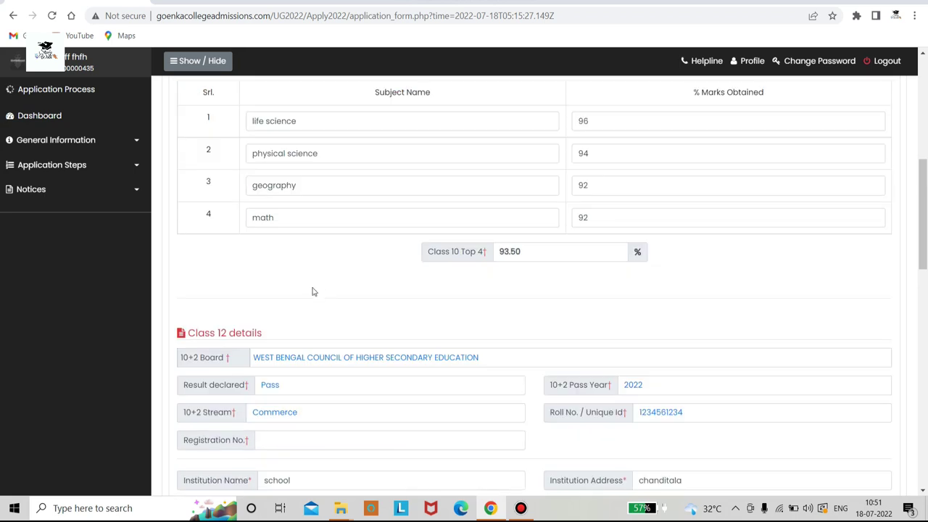
{"action": "scroll", "coordinate": [560, 254], "scroll_direction": "up", "scroll_amount": 1}
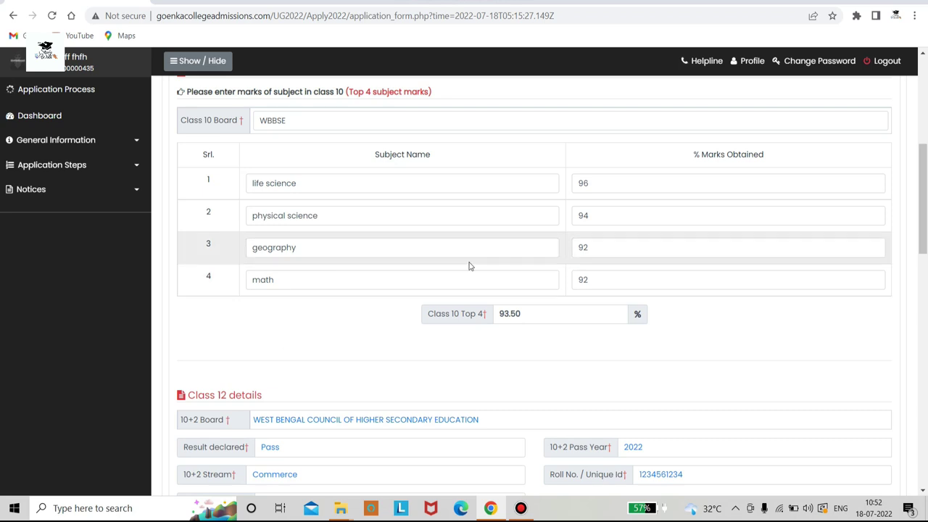
{"action": "scroll", "coordinate": [507, 303], "scroll_direction": "down", "scroll_amount": 3}
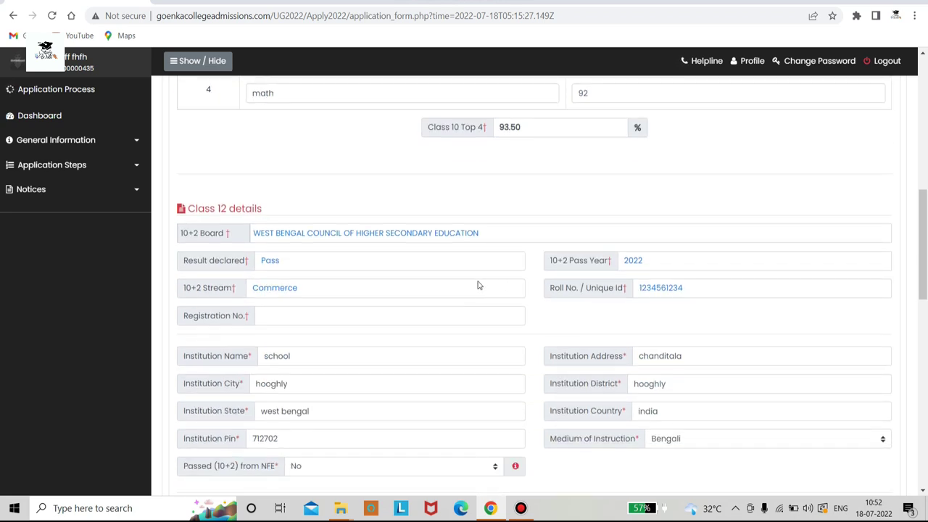
{"action": "scroll", "coordinate": [478, 285], "scroll_direction": "up", "scroll_amount": 4}
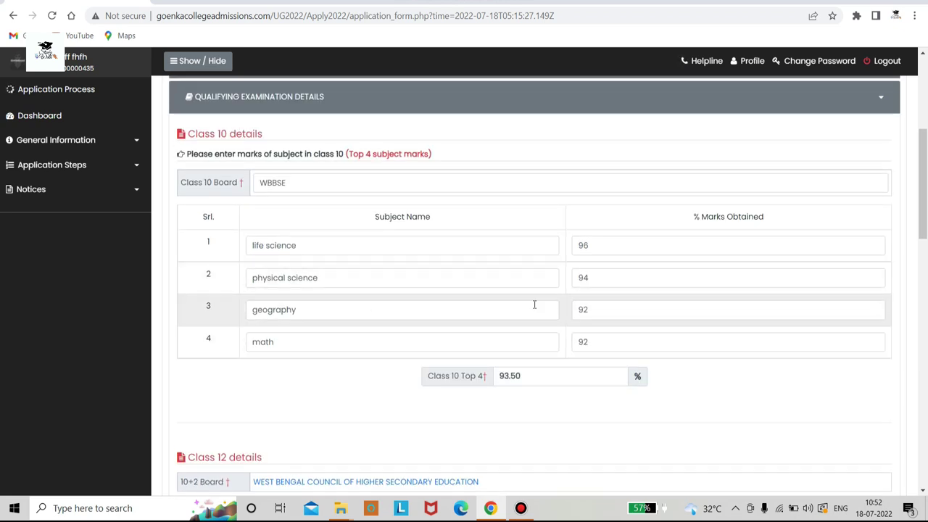
{"action": "scroll", "coordinate": [495, 325], "scroll_direction": "down", "scroll_amount": 4}
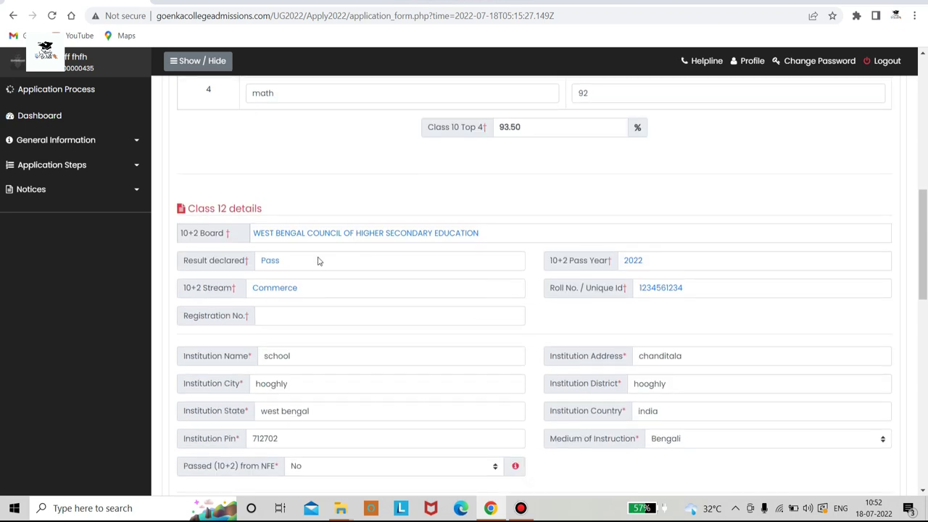
{"action": "scroll", "coordinate": [226, 233], "scroll_direction": "down", "scroll_amount": 2}
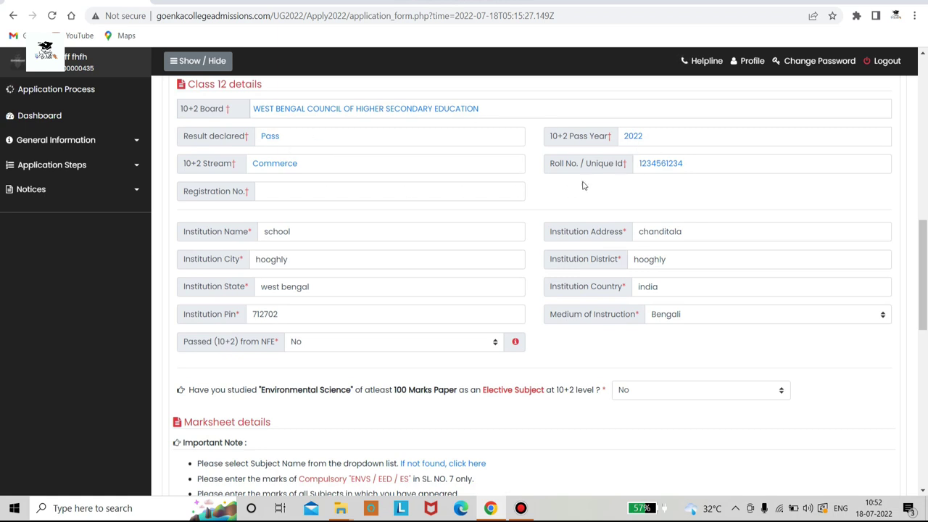
{"action": "scroll", "coordinate": [364, 187], "scroll_direction": "down", "scroll_amount": 1}
{"action": "scroll", "coordinate": [364, 187], "scroll_direction": "down", "scroll_amount": 1}
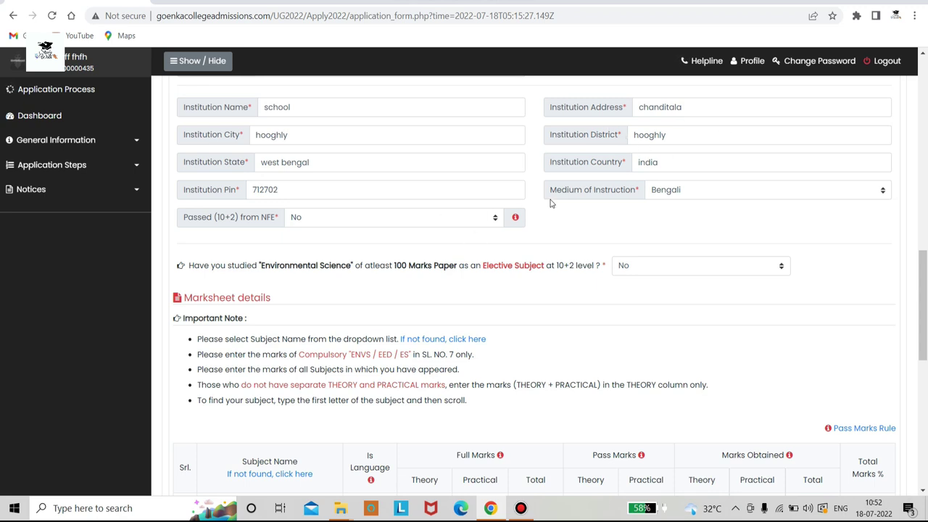
{"action": "scroll", "coordinate": [615, 224], "scroll_direction": "down", "scroll_amount": 2}
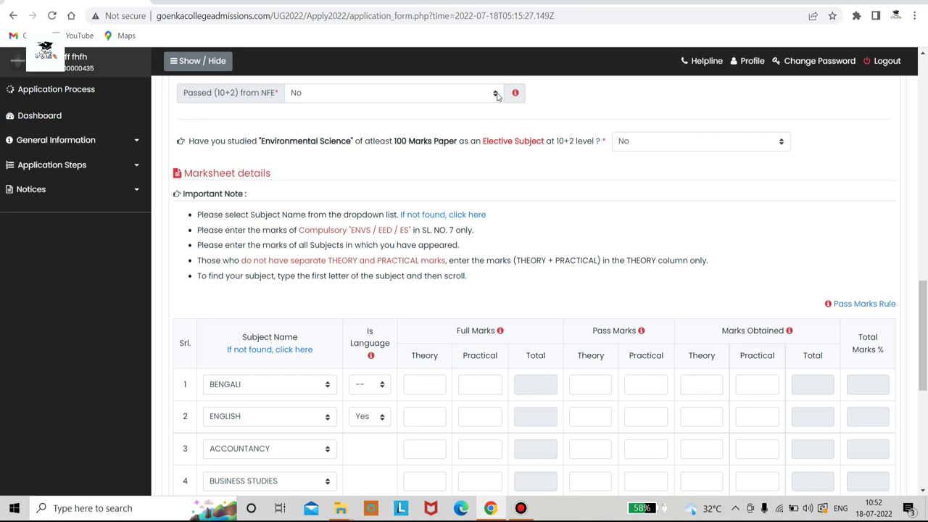
Keep No for passing 10+2 from NFE and for the Environmental Science elective
{"action": "left_click", "coordinate": [496, 95]}
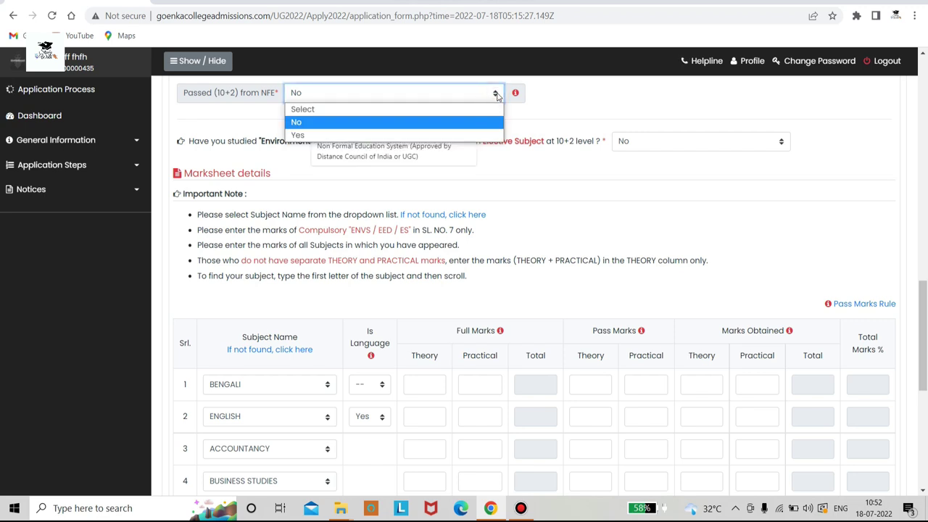
{"action": "left_click", "coordinate": [475, 121]}
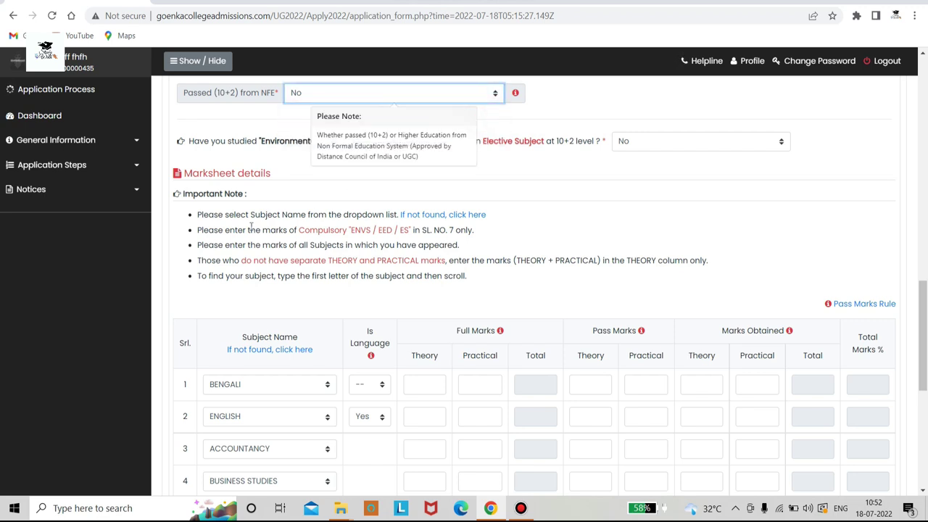
{"action": "left_click", "coordinate": [238, 166]}
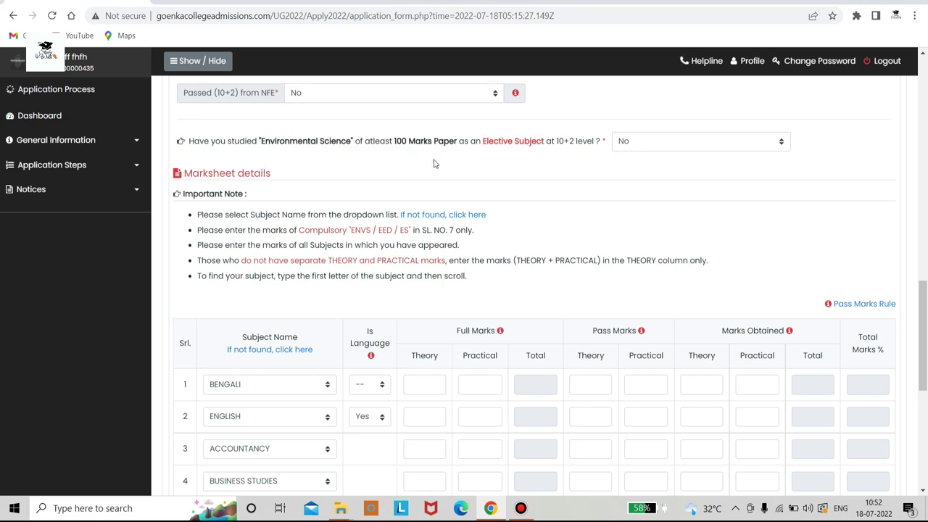
{"action": "left_click", "coordinate": [629, 145]}
{"action": "left_click", "coordinate": [789, 139]}
{"action": "left_click", "coordinate": [785, 139]}
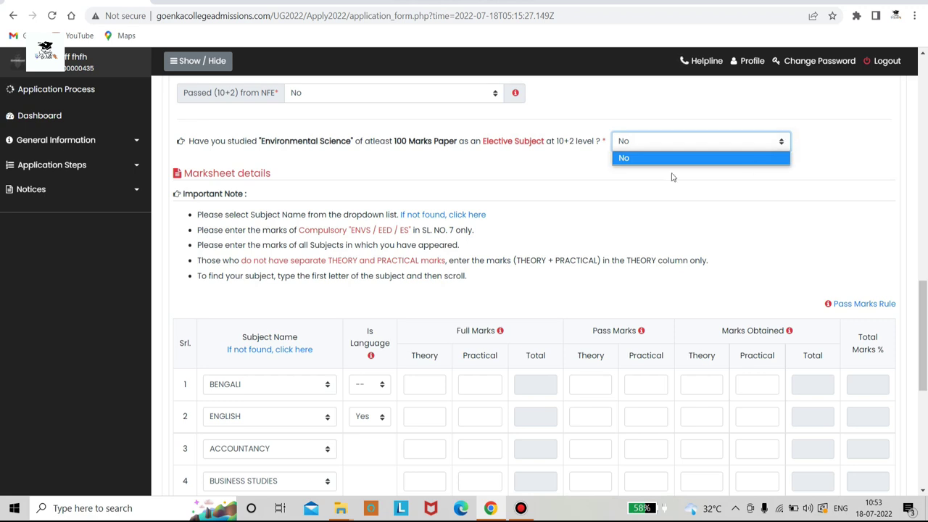
{"action": "left_click", "coordinate": [593, 172]}
Set Is Language to Yes for BENGALI in the first marks row
{"action": "scroll", "coordinate": [401, 200], "scroll_direction": "down", "scroll_amount": 2}
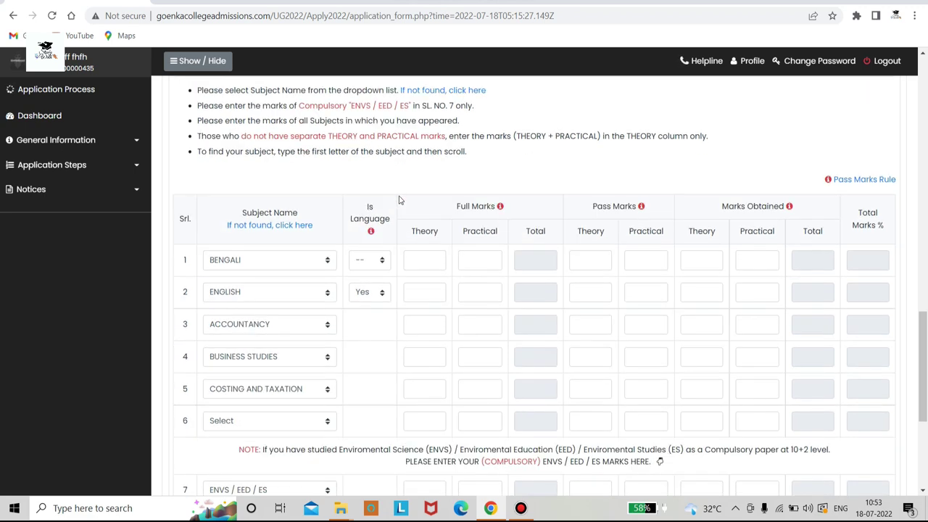
{"action": "scroll", "coordinate": [398, 200], "scroll_direction": "up", "scroll_amount": 1}
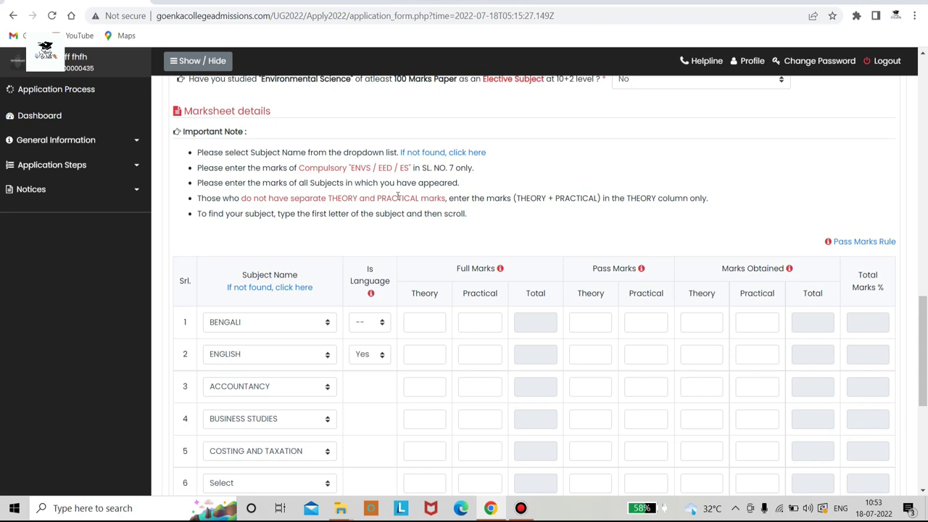
{"action": "scroll", "coordinate": [398, 197], "scroll_direction": "down", "scroll_amount": 1}
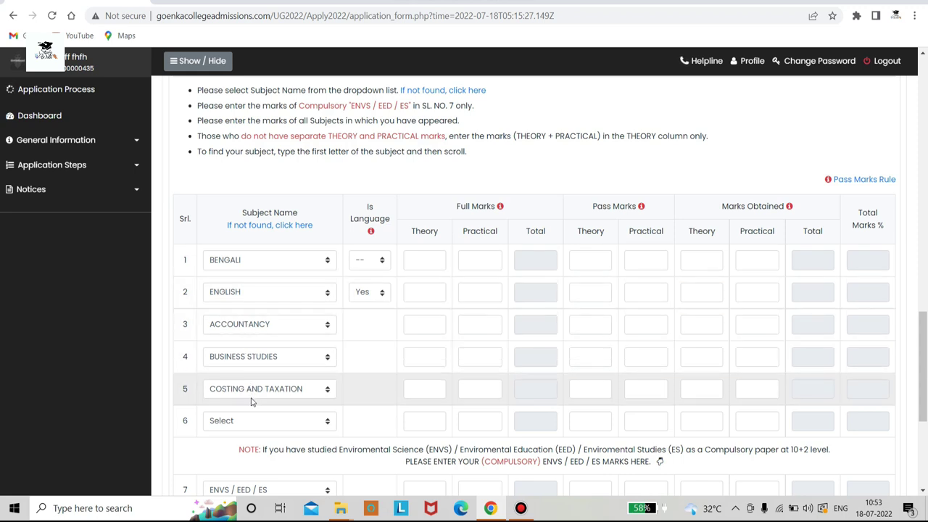
{"action": "left_click", "coordinate": [371, 260]}
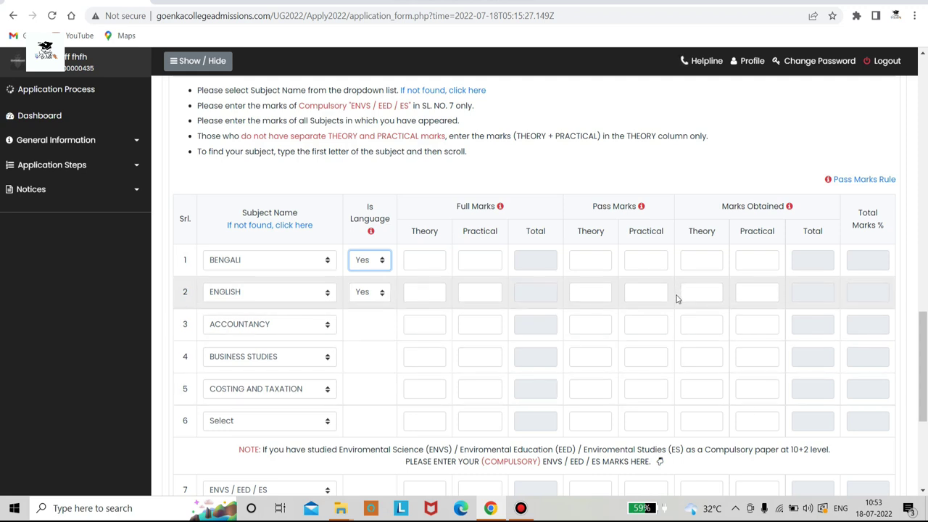
Enter Bengali marks: pass 24 theory and 6 practical, obtained 74 theory and 20 practical
{"action": "left_click", "coordinate": [411, 266]}
{"action": "left_click", "coordinate": [579, 259]}
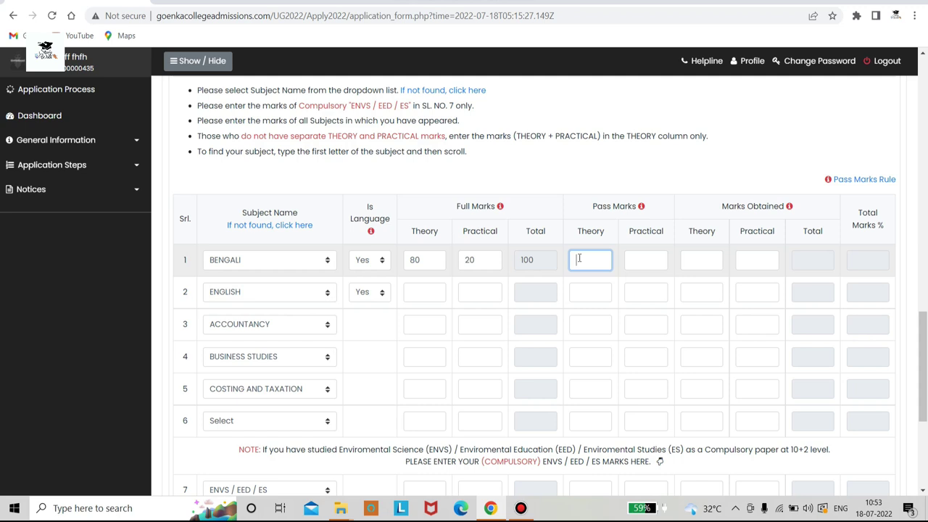
{"action": "type", "text": "24"}
{"action": "left_click", "coordinate": [649, 255]}
{"action": "type", "text": "6"}
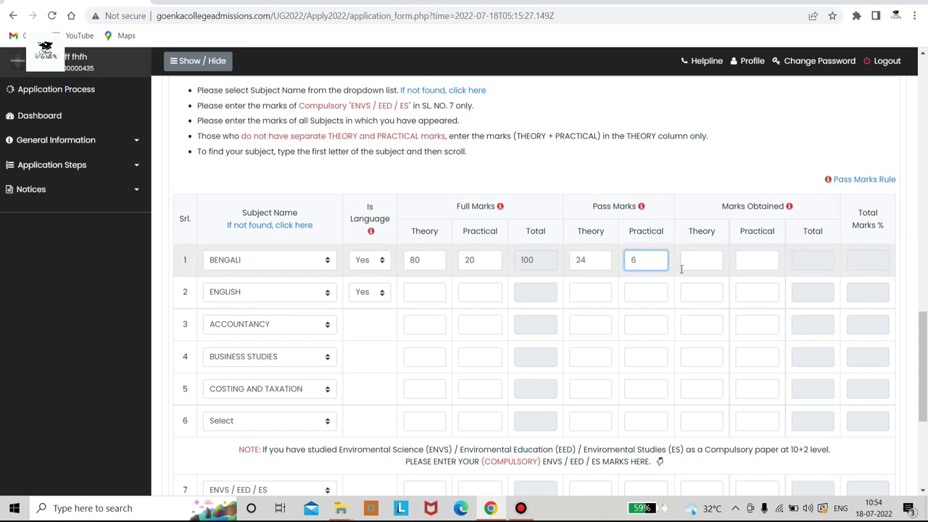
{"action": "left_click", "coordinate": [707, 258]}
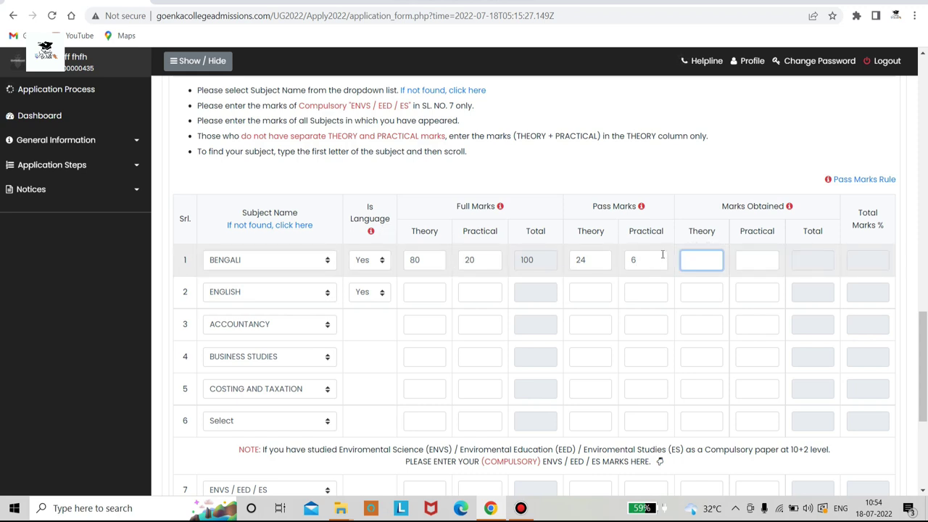
{"action": "type", "text": "74"}
{"action": "left_click", "coordinate": [747, 259]}
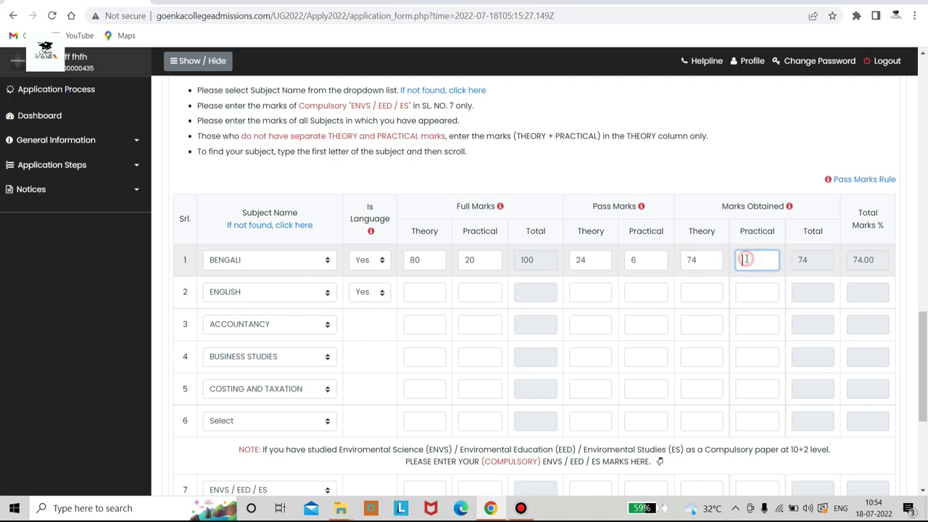
{"action": "type", "text": "20"}
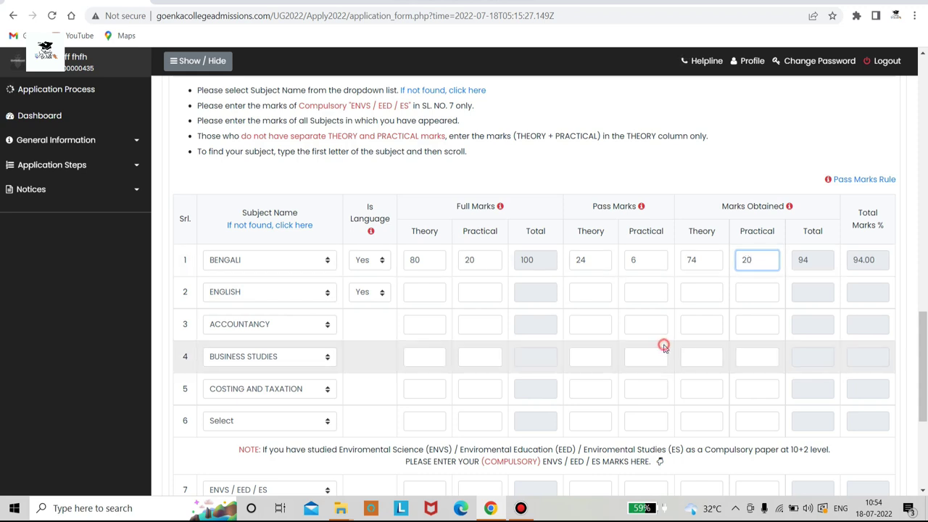
{"action": "left_click", "coordinate": [662, 346]}
Enter English marks: full 80/20, pass practical 6, obtained 67 theory and 20 practical
{"action": "left_click", "coordinate": [411, 294]}
{"action": "type", "text": "80"}
{"action": "key", "text": "Tab"}
{"action": "type", "text": "20"}
{"action": "key", "text": "Tab"}
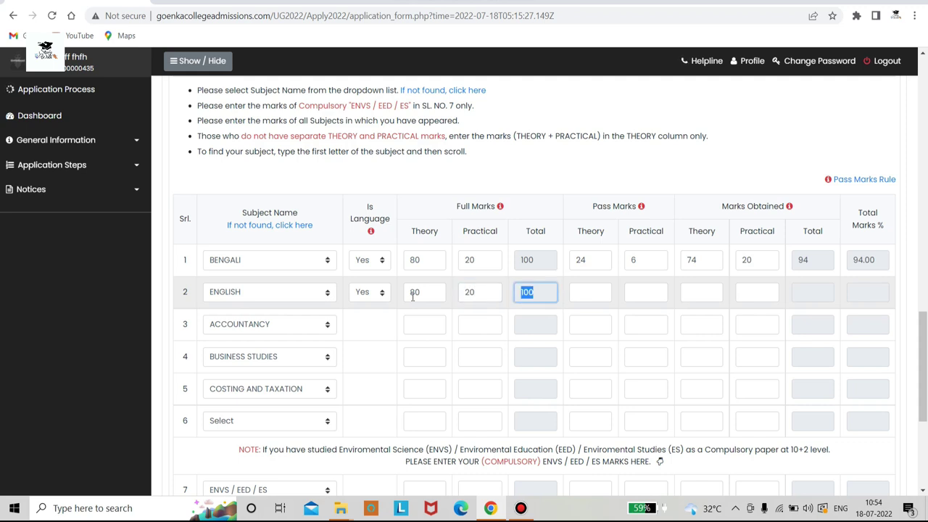
{"action": "key", "text": "Tab"}
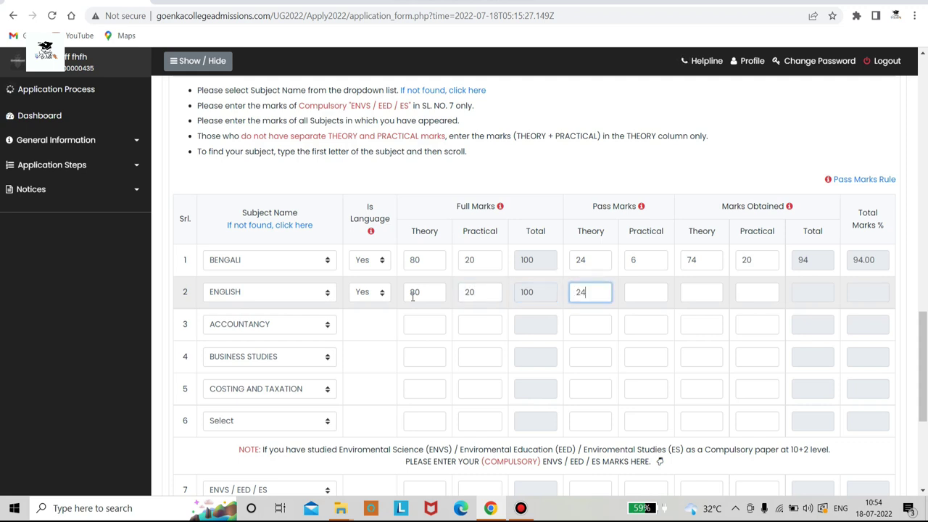
{"action": "key", "text": "Tab"}
{"action": "type", "text": "6"}
{"action": "key", "text": "Tab"}
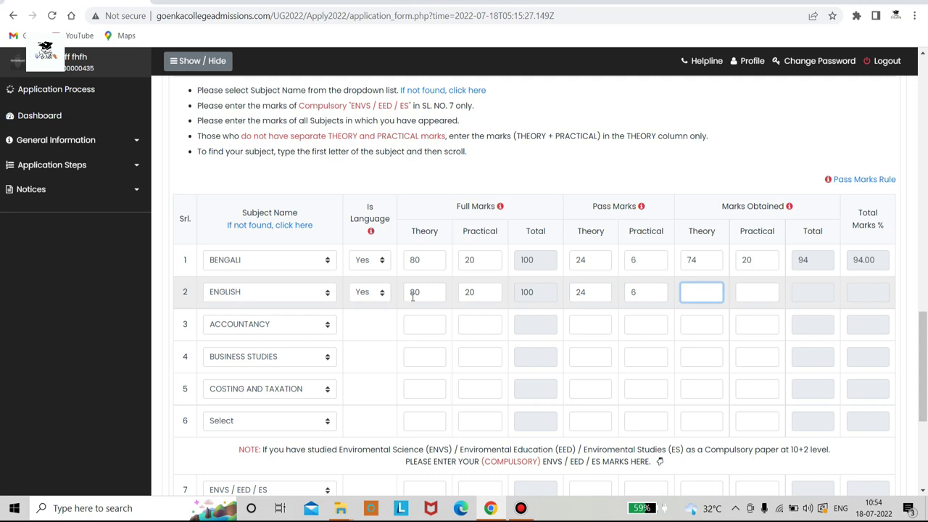
{"action": "type", "text": "67"}
{"action": "key", "text": "Tab"}
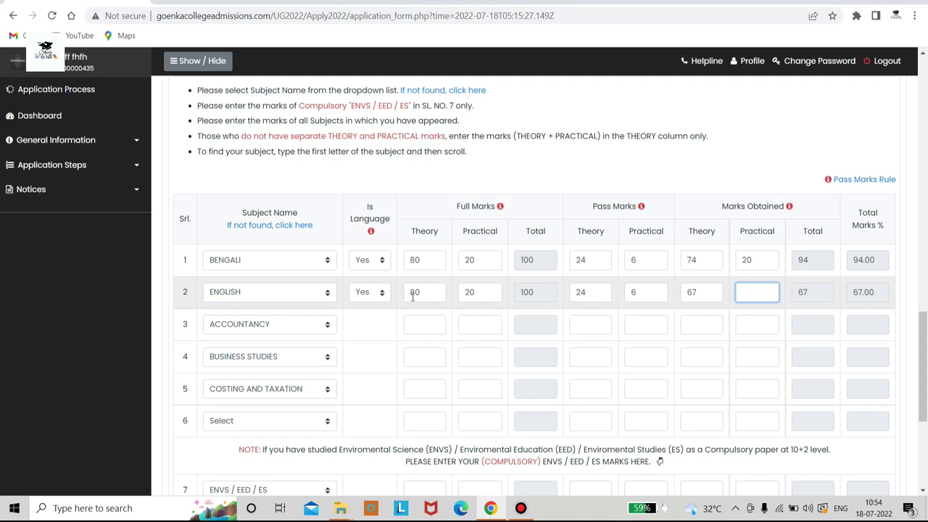
{"action": "type", "text": "20"}
{"action": "key", "text": "Tab"}
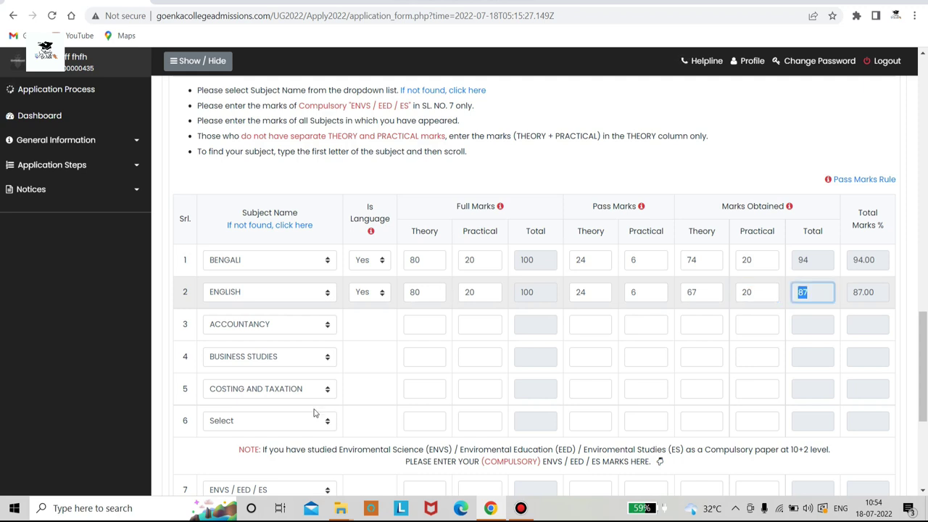
Enter full marks for Accountancy (80 theory, 20 practical) and Business Studies (8 theory, 20 practical)
{"action": "left_click", "coordinate": [442, 327]}
{"action": "type", "text": "80"}
{"action": "key", "text": "Tab"}
{"action": "type", "text": "20"}
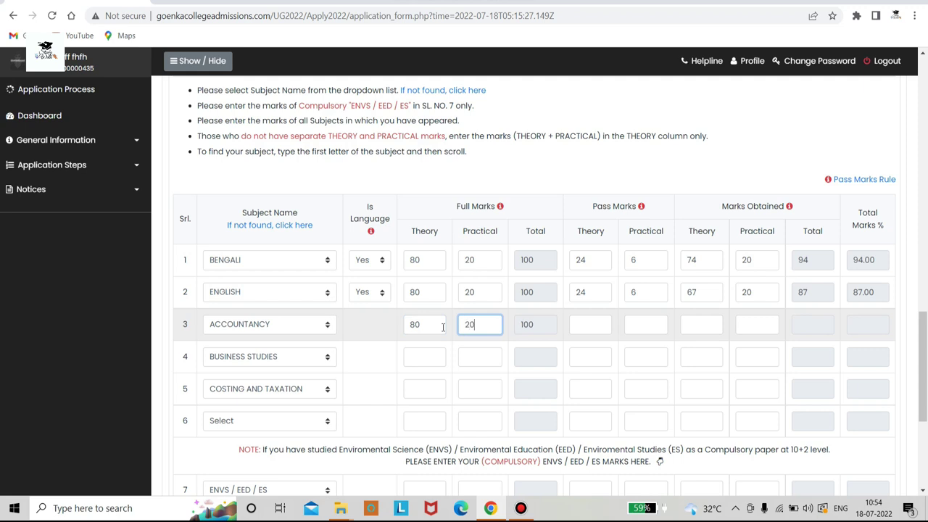
{"action": "left_click", "coordinate": [430, 355]}
{"action": "type", "text": "80"}
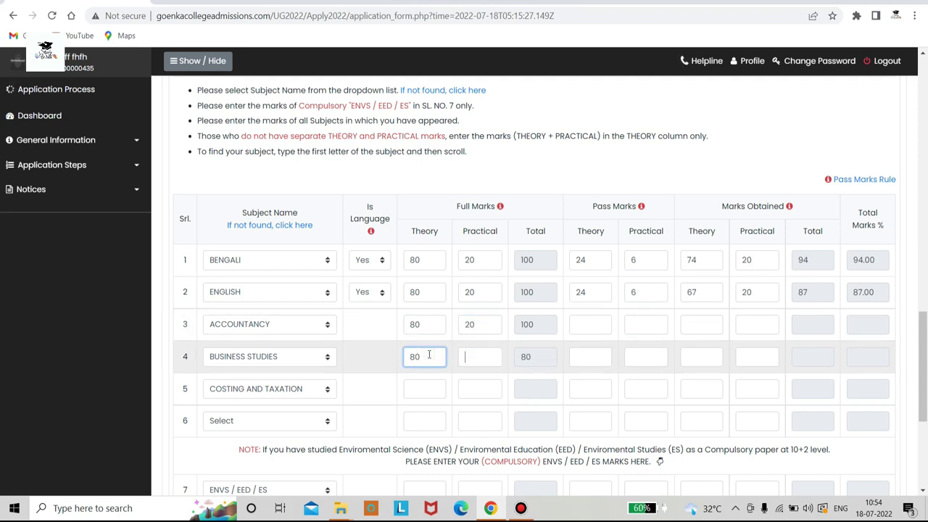
{"action": "key", "text": "Tab"}
{"action": "type", "text": "20"}
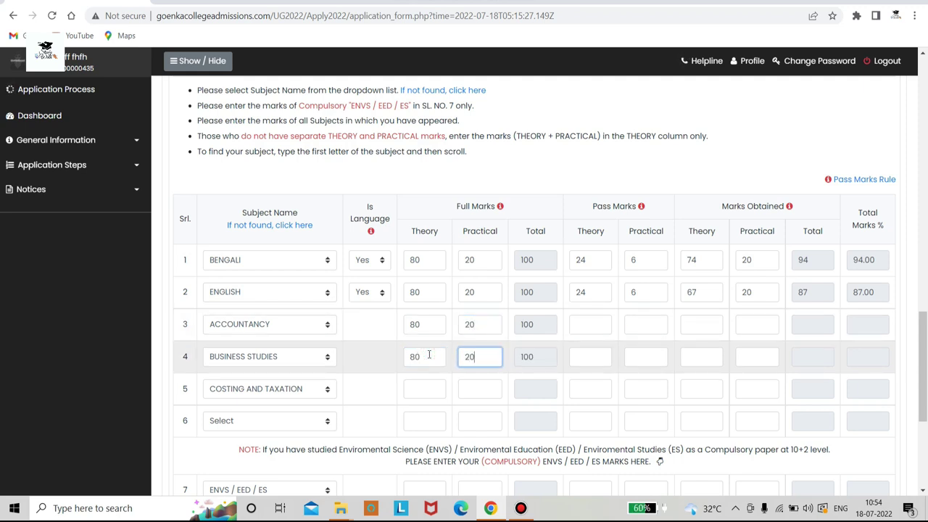
{"action": "left_click", "coordinate": [588, 334]}
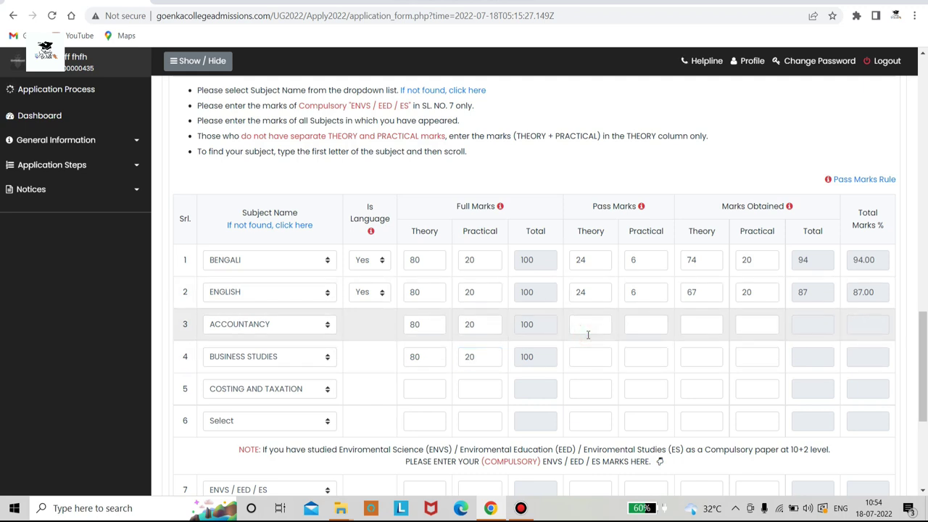
{"action": "left_click", "coordinate": [593, 332]}
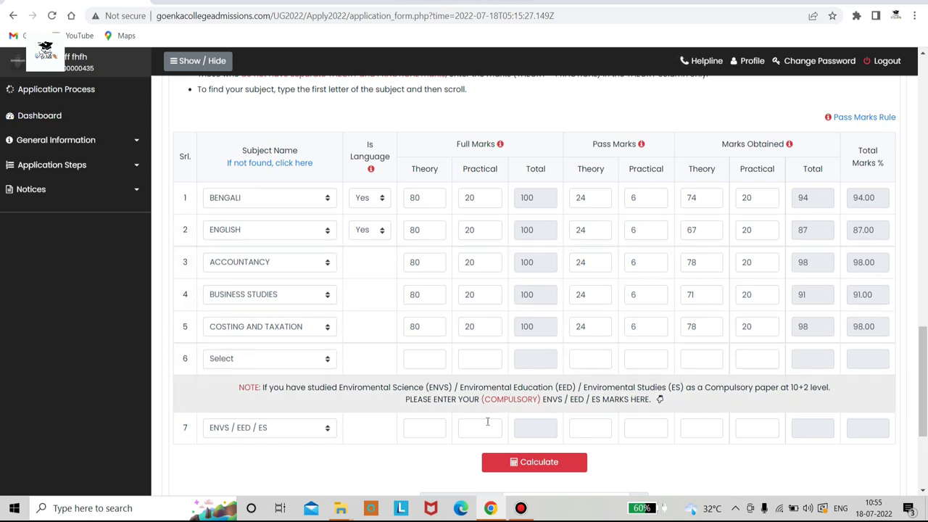
Calculate the top-4 aggregate of 95.25% and save the qualifying examination details
{"action": "scroll", "coordinate": [508, 424], "scroll_direction": "down", "scroll_amount": 1}
{"action": "left_click", "coordinate": [559, 411]}
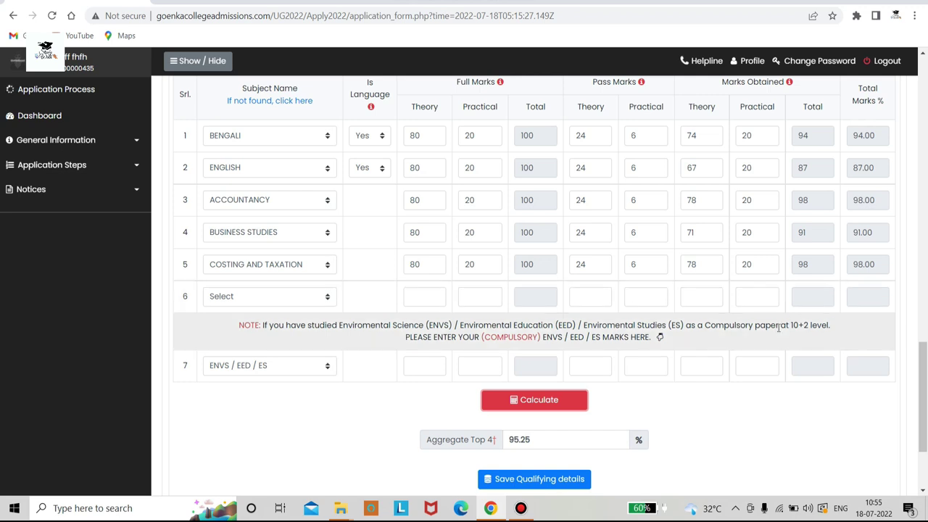
{"action": "scroll", "coordinate": [551, 479], "scroll_direction": "down", "scroll_amount": 2}
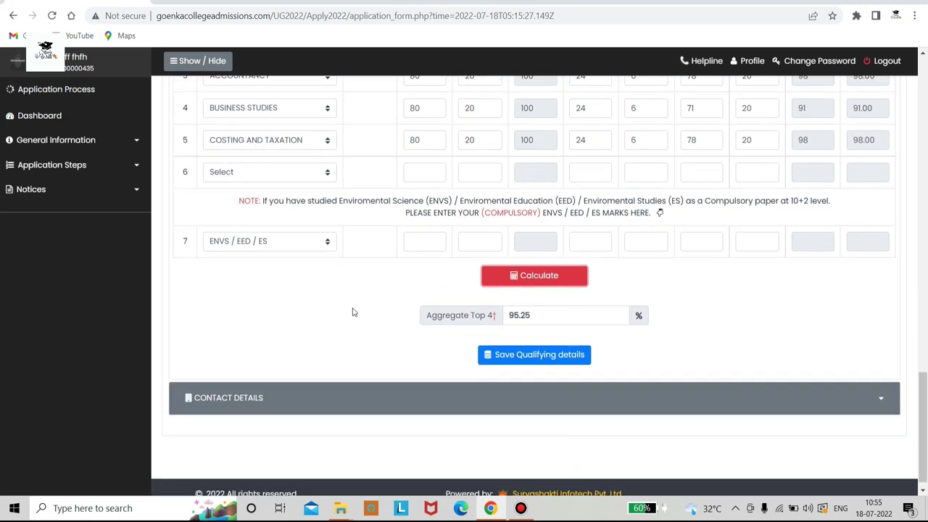
{"action": "left_click", "coordinate": [538, 355]}
{"action": "scroll", "coordinate": [538, 360], "scroll_direction": "down", "scroll_amount": 3}
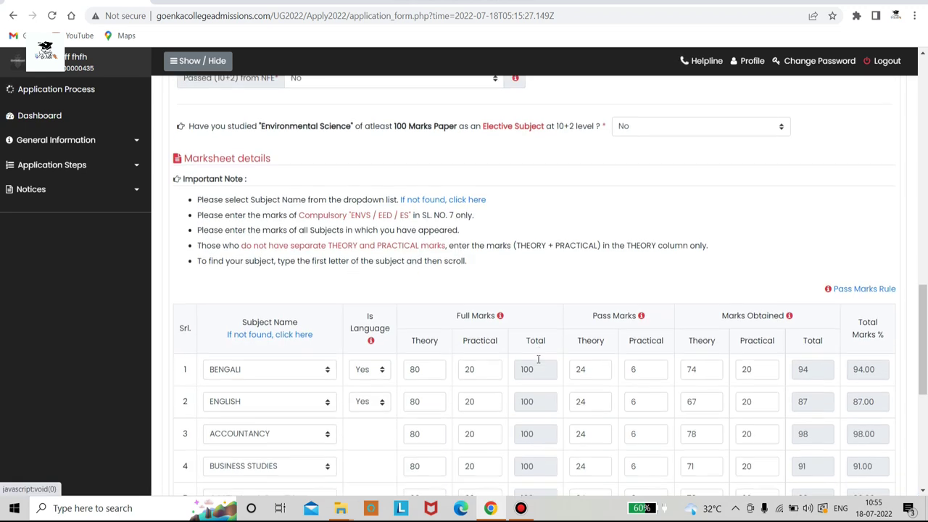
{"action": "scroll", "coordinate": [538, 360], "scroll_direction": "up", "scroll_amount": 1}
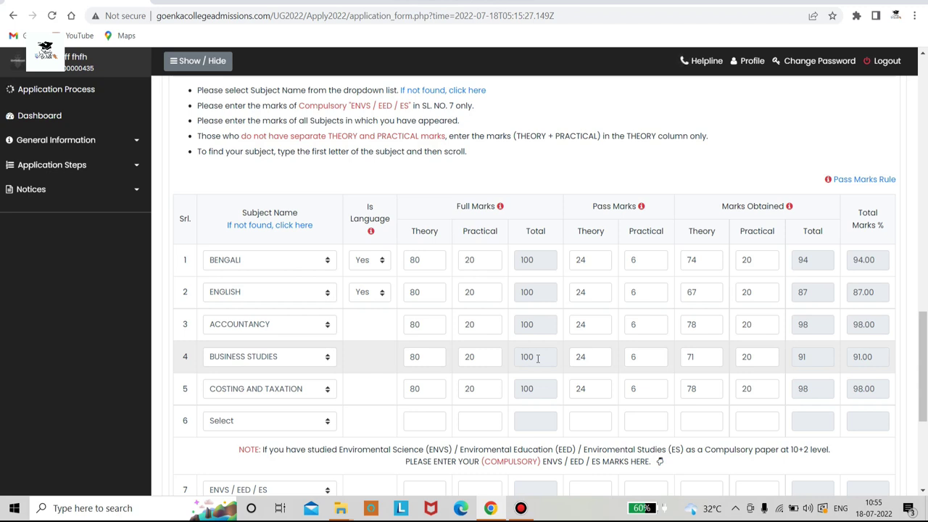
{"action": "scroll", "coordinate": [529, 361], "scroll_direction": "down", "scroll_amount": 3}
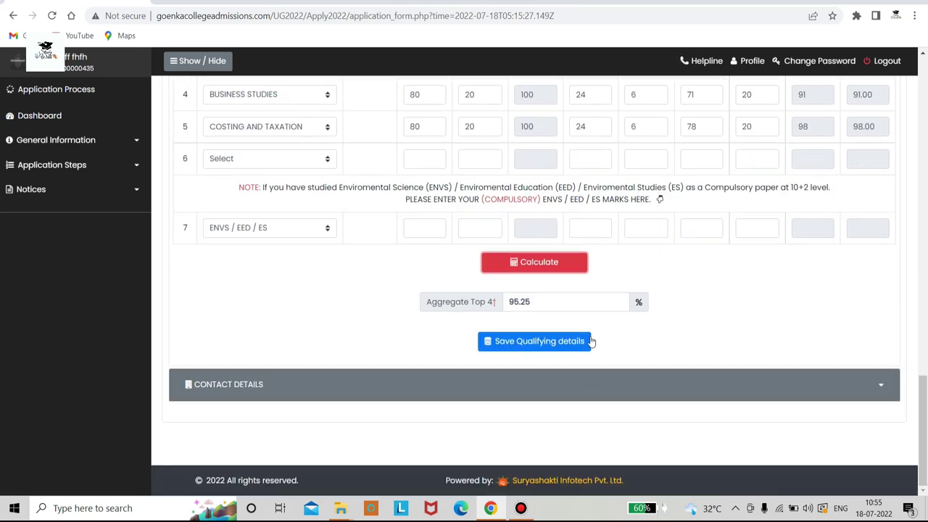
{"action": "left_click", "coordinate": [553, 342]}
Choose the Morning shift and the B.Com. Honours stream
{"action": "scroll", "coordinate": [472, 319], "scroll_direction": "down", "scroll_amount": 3}
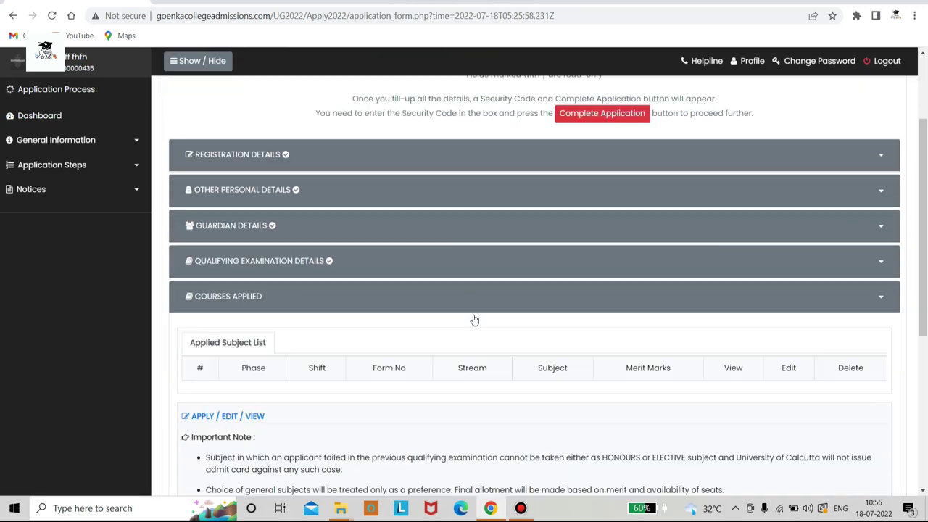
{"action": "scroll", "coordinate": [365, 308], "scroll_direction": "down", "scroll_amount": 2}
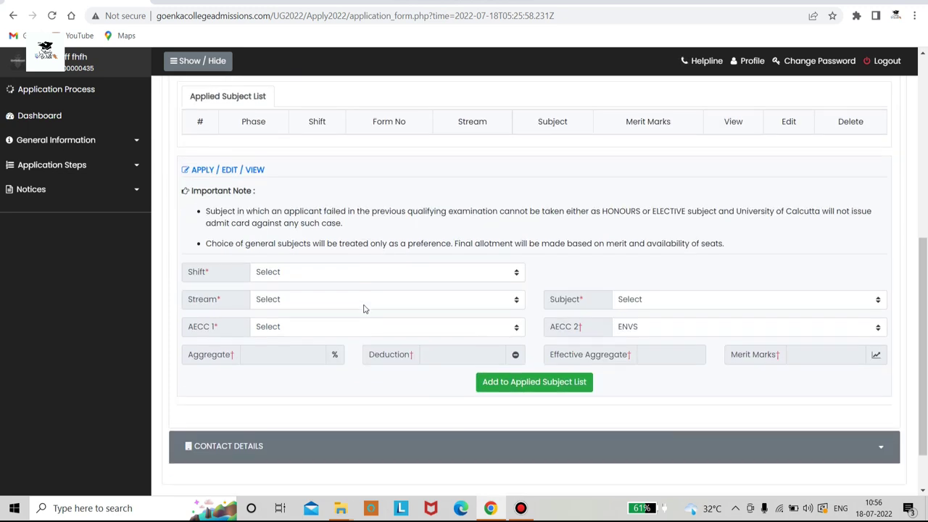
{"action": "scroll", "coordinate": [365, 309], "scroll_direction": "up", "scroll_amount": 1}
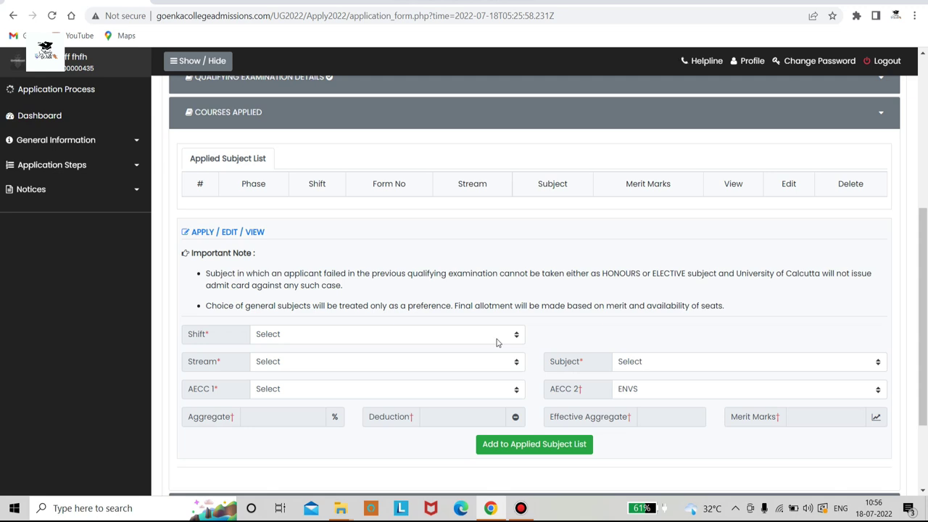
{"action": "left_click", "coordinate": [497, 341]}
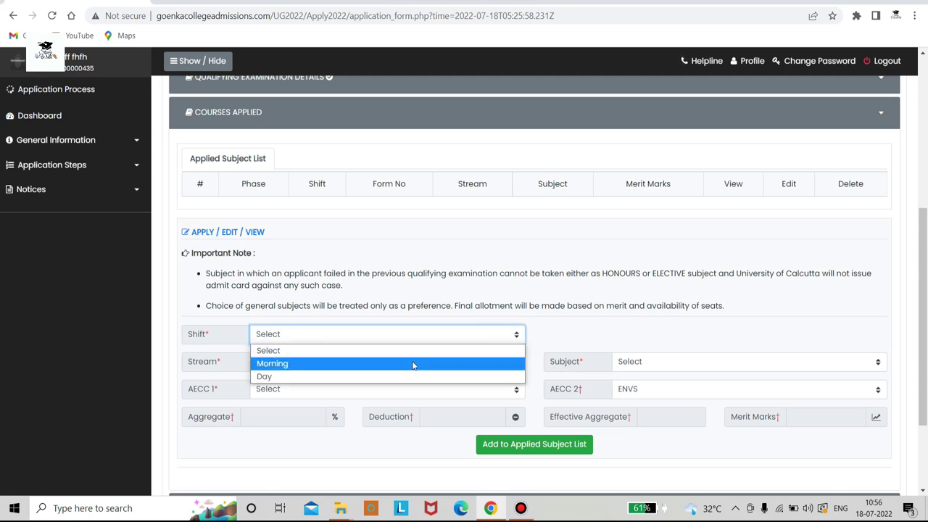
{"action": "left_click", "coordinate": [300, 364]}
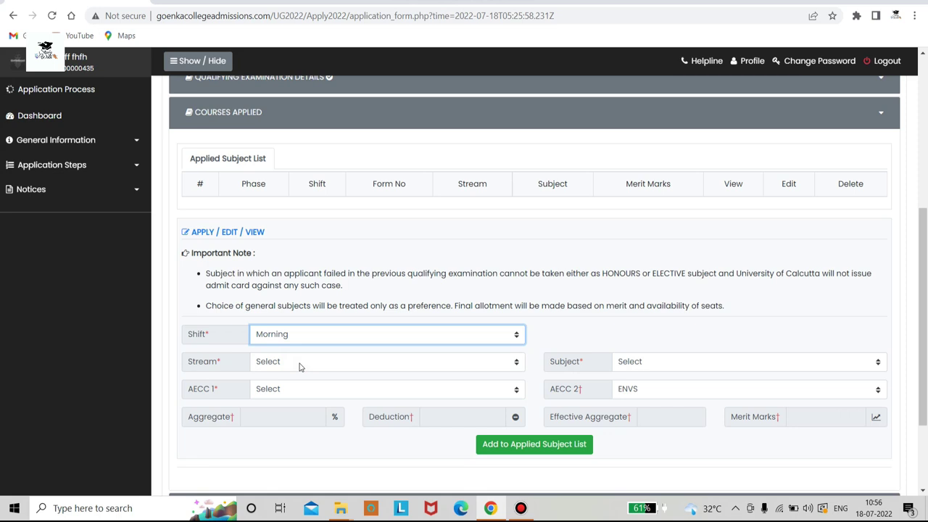
{"action": "left_click", "coordinate": [373, 336]}
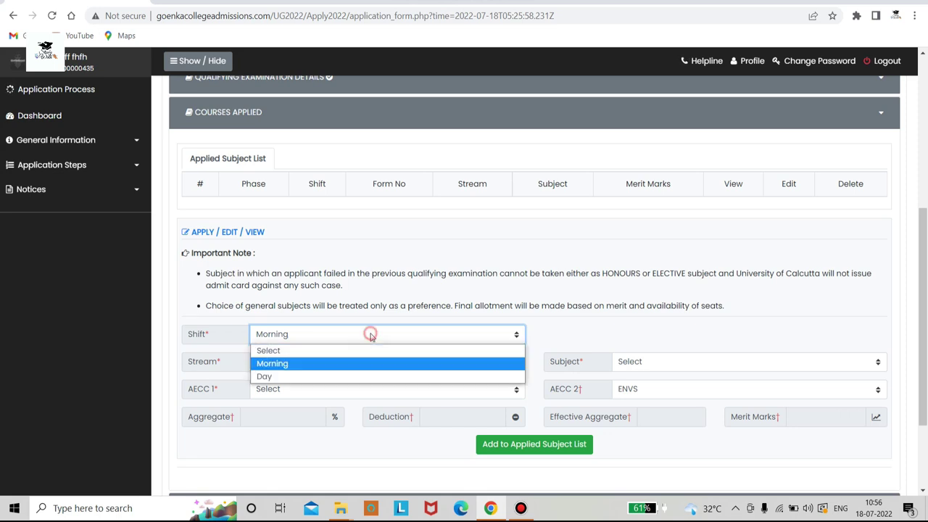
{"action": "left_click", "coordinate": [350, 369]}
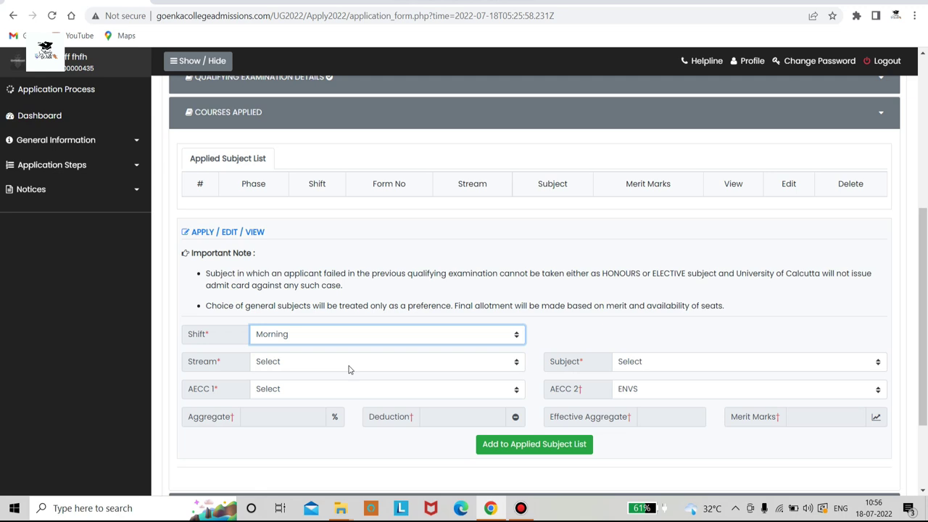
{"action": "left_click", "coordinate": [349, 369]}
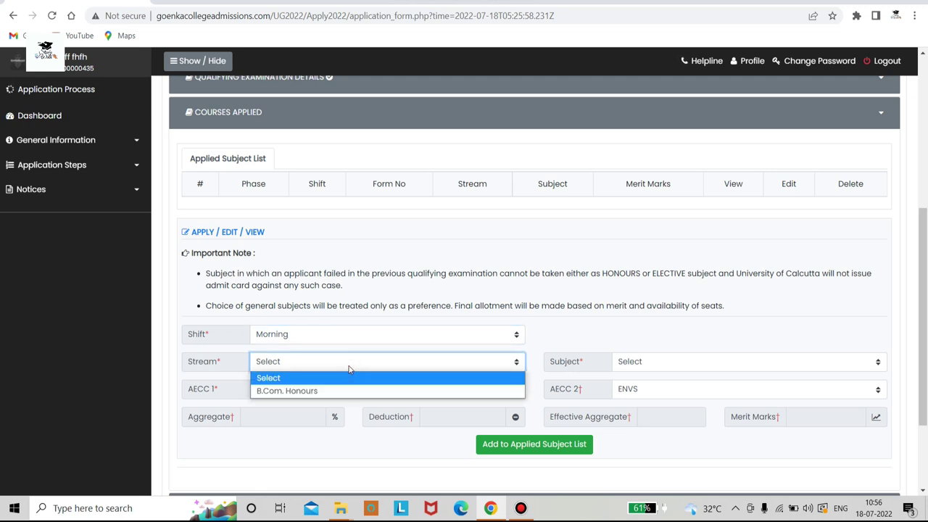
{"action": "left_click", "coordinate": [341, 390]}
Keep ENVS as AECC 2 and choose Accounting and Finance as the subject
{"action": "left_click", "coordinate": [328, 392]}
{"action": "left_click", "coordinate": [317, 405]}
{"action": "left_click", "coordinate": [369, 385]}
{"action": "left_click", "coordinate": [358, 407]}
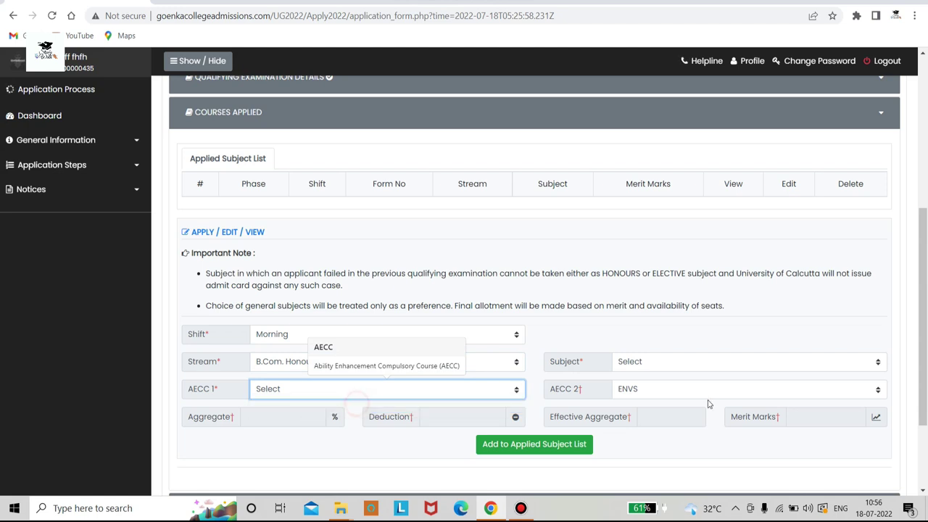
{"action": "left_click", "coordinate": [710, 390]}
{"action": "left_click", "coordinate": [673, 410]}
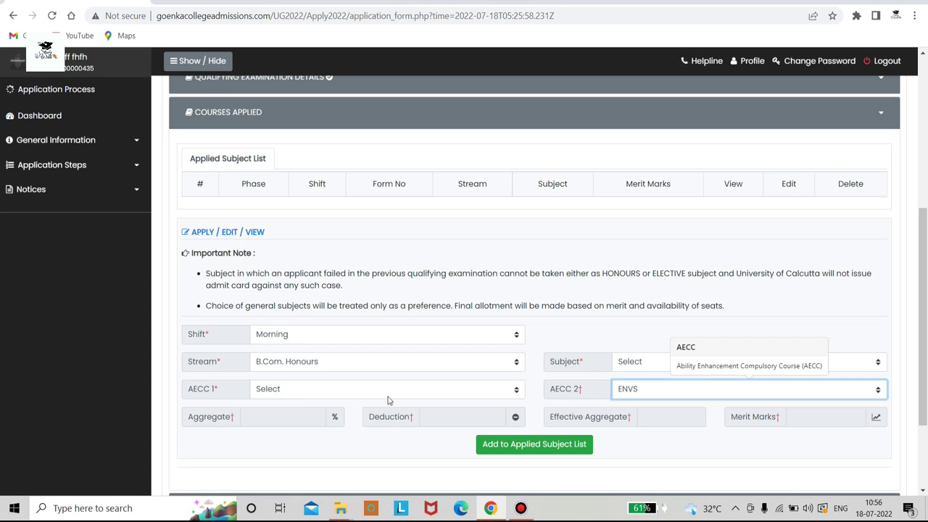
{"action": "left_click", "coordinate": [498, 396]}
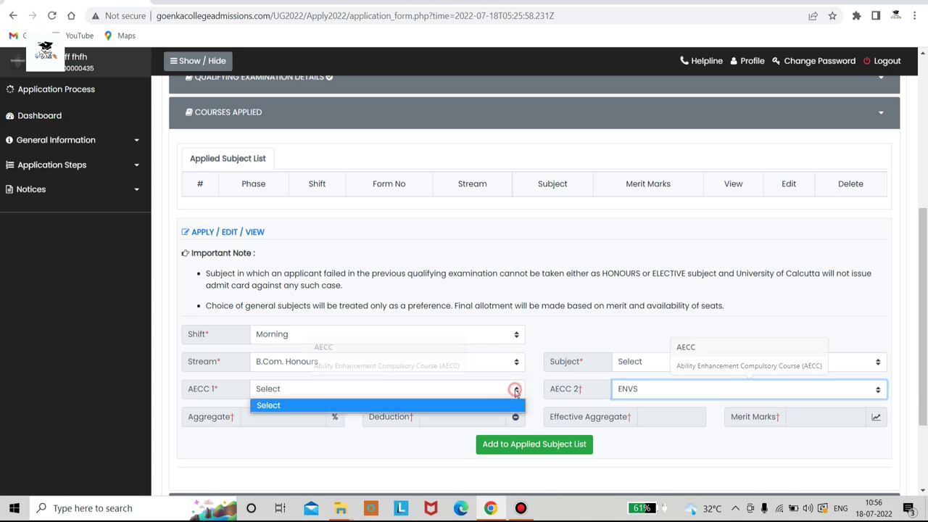
{"action": "left_click", "coordinate": [473, 408]}
{"action": "left_click", "coordinate": [650, 366]}
{"action": "left_click", "coordinate": [651, 389]}
Select Bengali as AECC 1 and add Accounting and Finance to the applied subject list
{"action": "scroll", "coordinate": [330, 340], "scroll_direction": "down", "scroll_amount": 2}
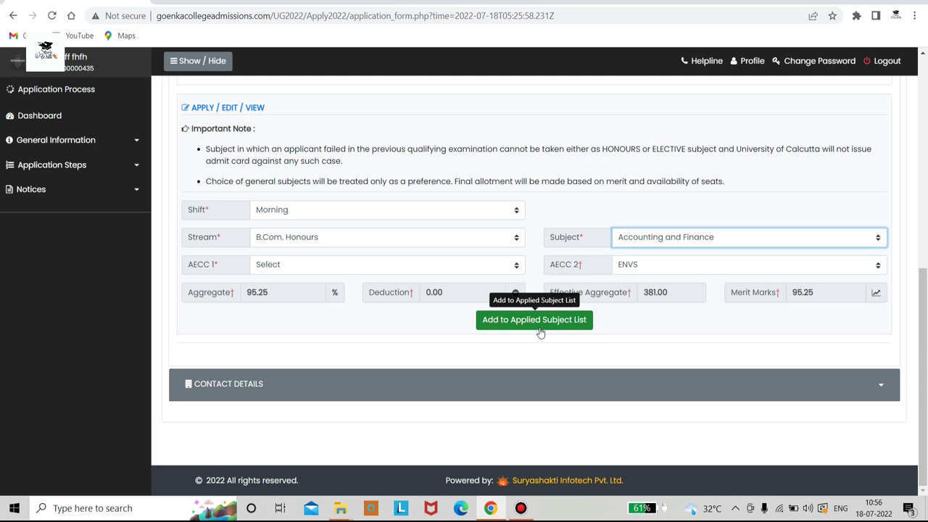
{"action": "left_click", "coordinate": [460, 265]}
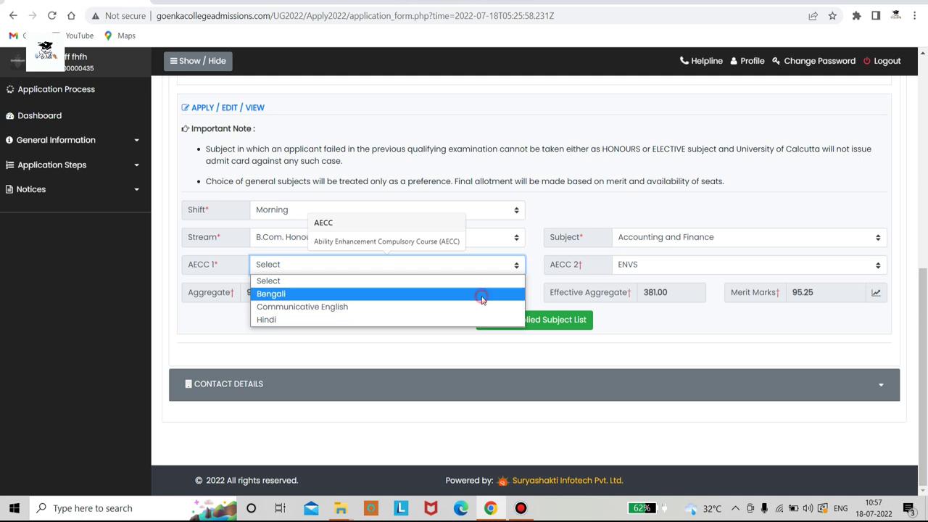
{"action": "left_click", "coordinate": [482, 294]}
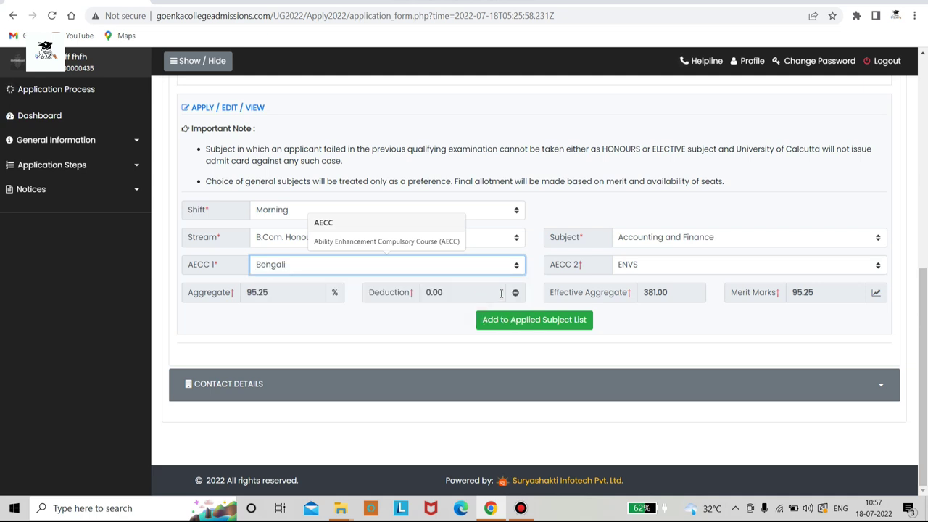
{"action": "left_click", "coordinate": [534, 321]}
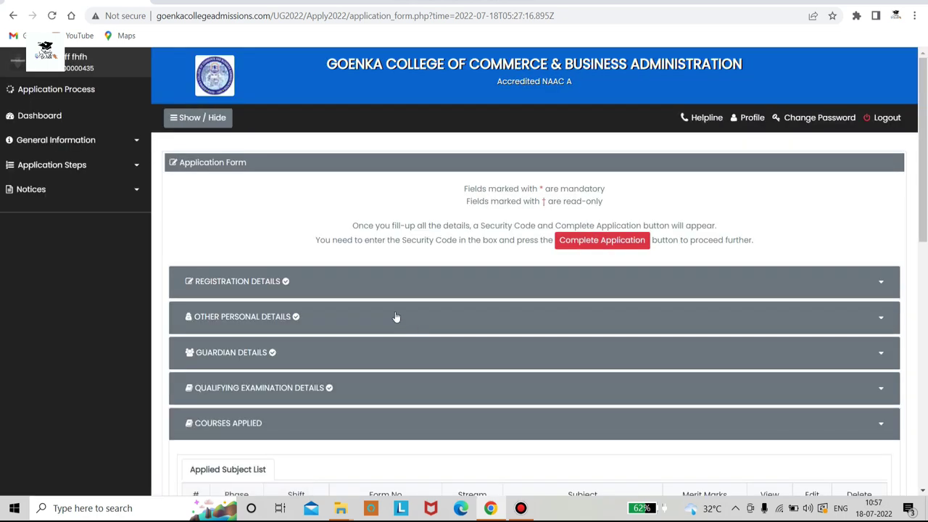
Tick the 'Please confirm that' declaration, then Save & Proceed and accept the confirmation
{"action": "scroll", "coordinate": [396, 316], "scroll_direction": "down", "scroll_amount": 3}
{"action": "scroll", "coordinate": [396, 316], "scroll_direction": "down", "scroll_amount": 3}
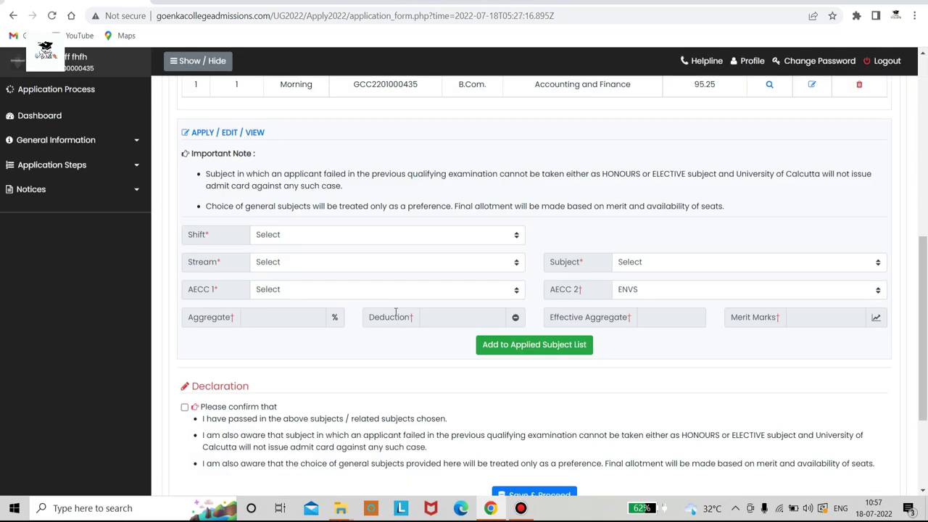
{"action": "scroll", "coordinate": [395, 316], "scroll_direction": "down", "scroll_amount": 2}
{"action": "left_click", "coordinate": [184, 282]}
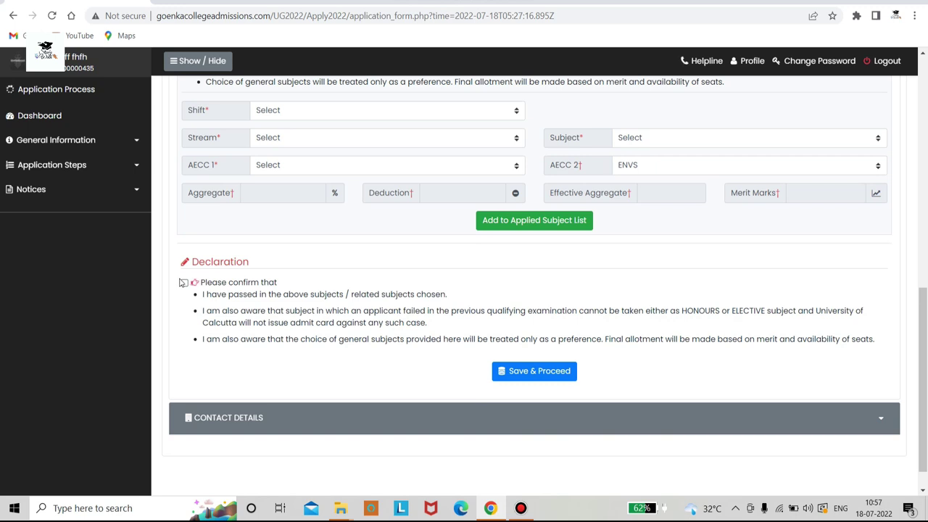
{"action": "left_click", "coordinate": [537, 372]}
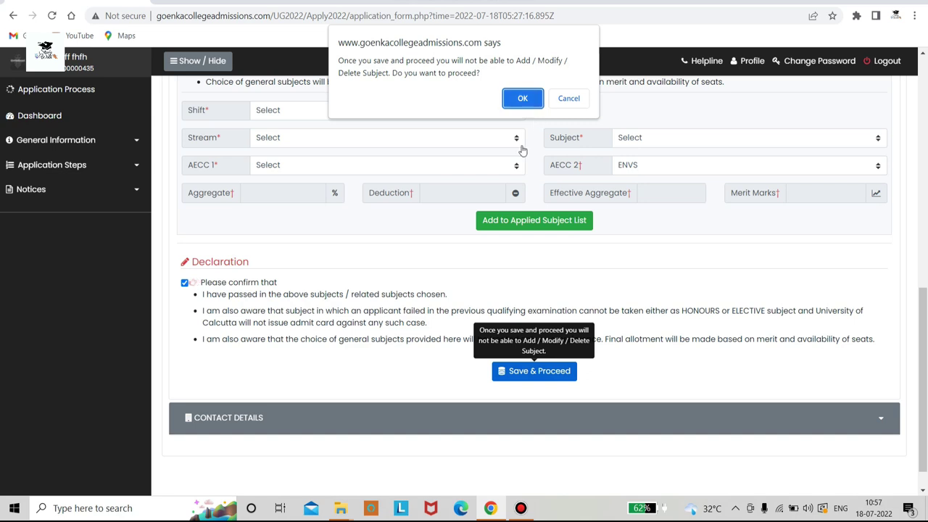
{"action": "left_click", "coordinate": [516, 92]}
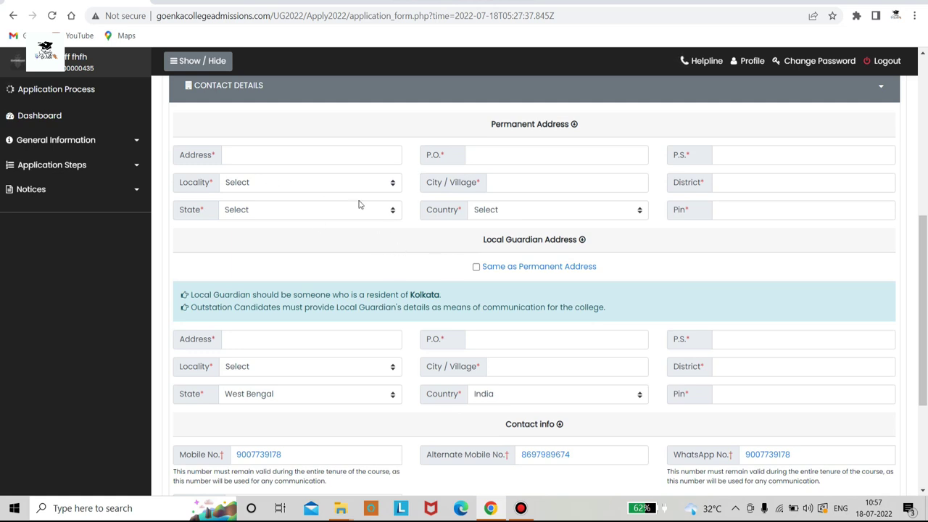
Save the contact details with the Hooghly, West Bengal 712702 address, reaching the security check
{"action": "scroll", "coordinate": [371, 257], "scroll_direction": "down", "scroll_amount": 2}
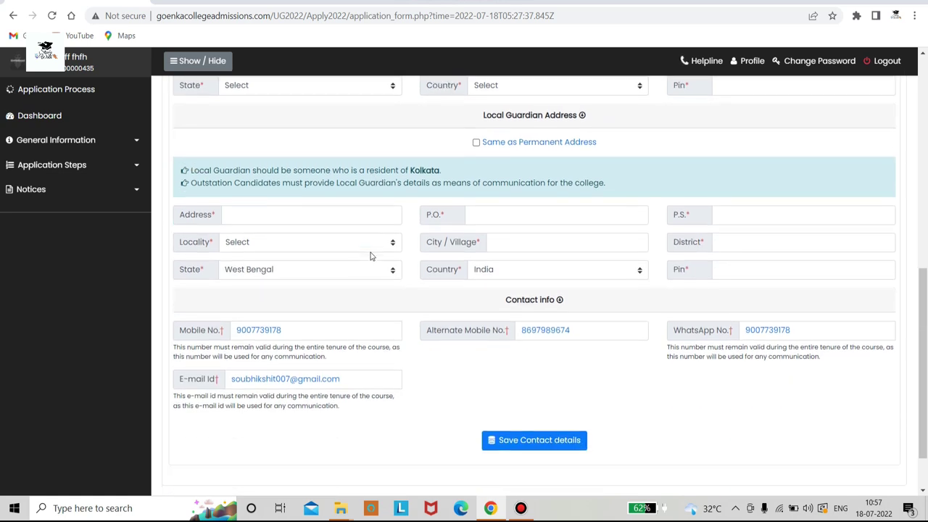
{"action": "scroll", "coordinate": [408, 295], "scroll_direction": "up", "scroll_amount": 3}
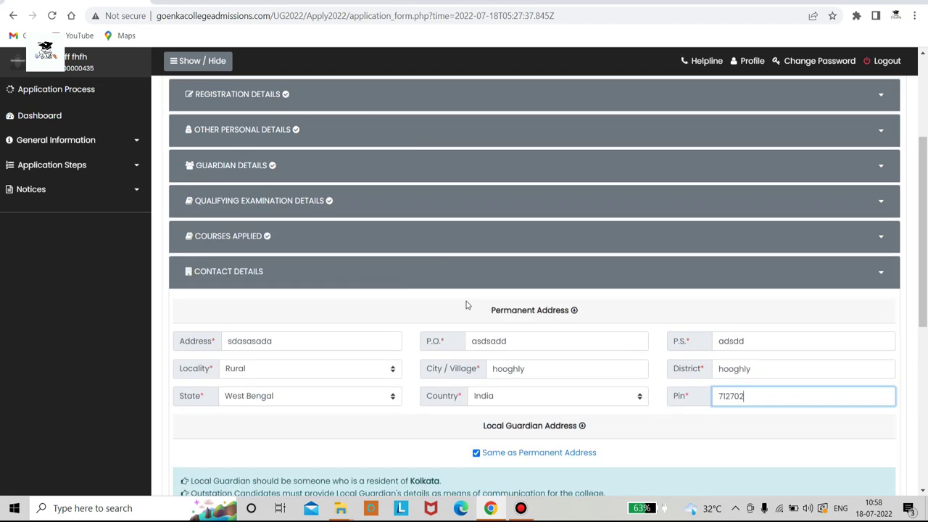
{"action": "scroll", "coordinate": [468, 304], "scroll_direction": "down", "scroll_amount": 5}
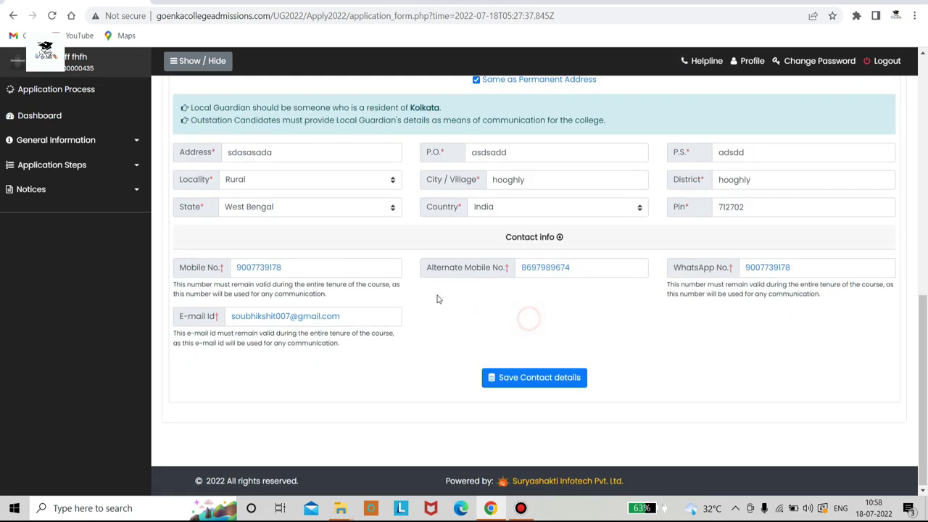
{"action": "left_click", "coordinate": [520, 377]}
{"action": "scroll", "coordinate": [509, 333], "scroll_direction": "down", "scroll_amount": 4}
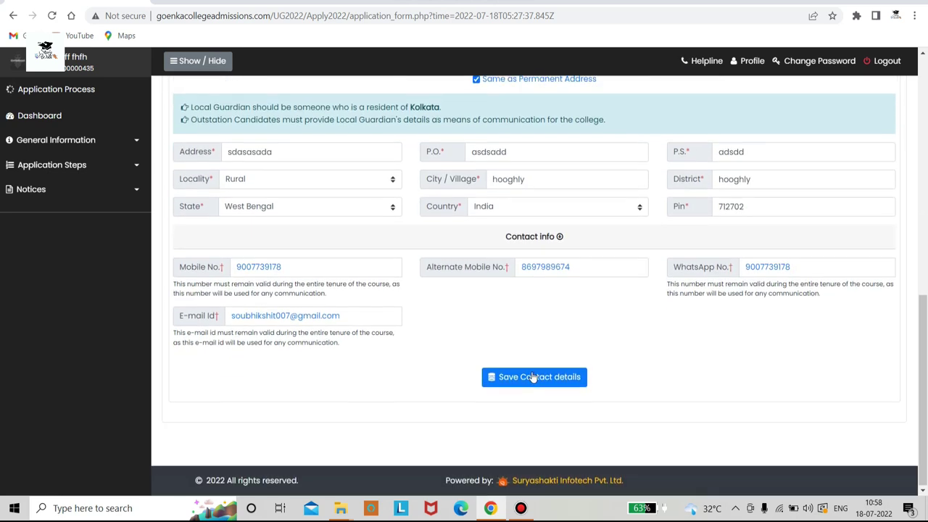
{"action": "left_click", "coordinate": [534, 377]}
Enter the displayed security code in the Enter Security code field
{"action": "type", "text": "97"}
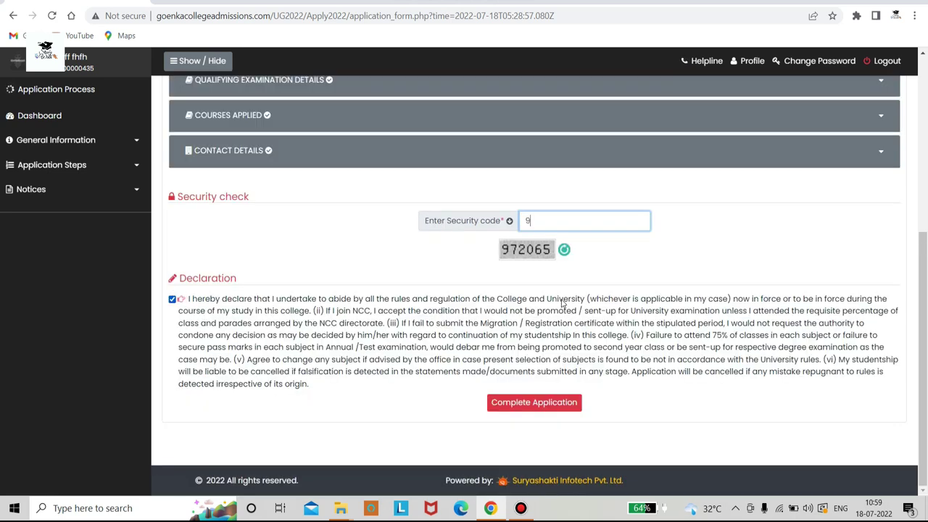
{"action": "type", "text": "2"}
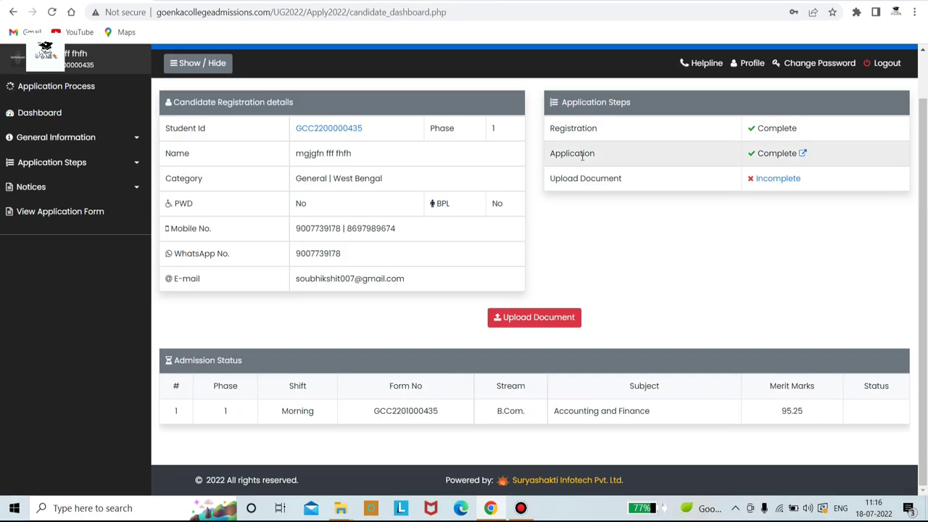
On the Upload Document page, choose the downloaded butterfly image as the Photograph
{"action": "left_click", "coordinate": [529, 319]}
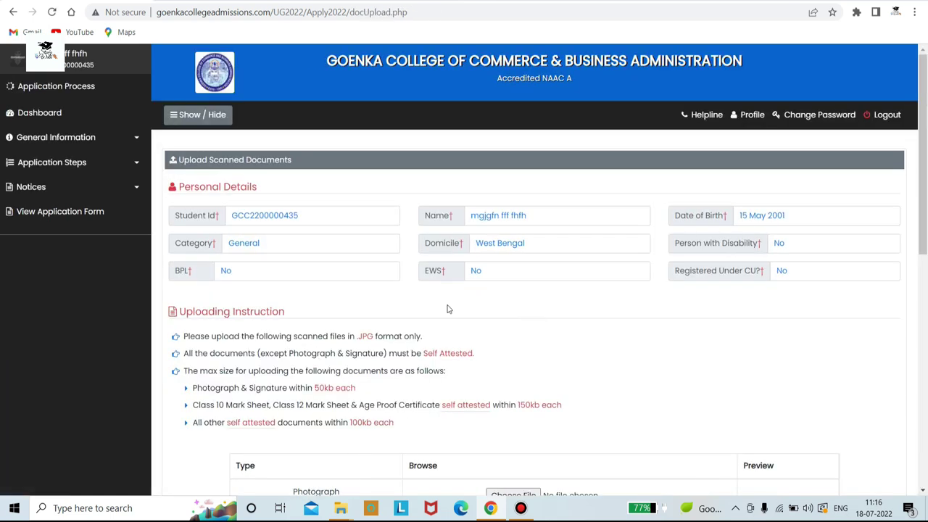
{"action": "scroll", "coordinate": [370, 327], "scroll_direction": "down", "scroll_amount": 3}
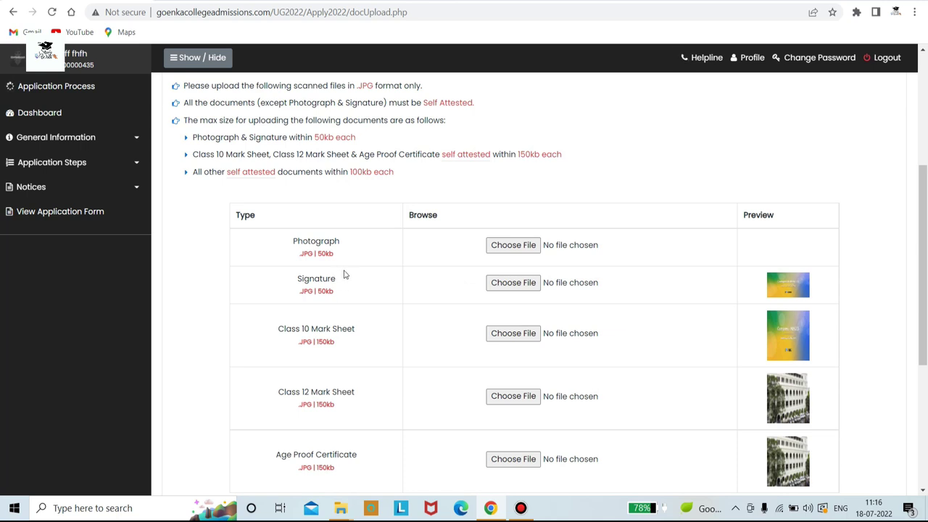
{"action": "scroll", "coordinate": [345, 274], "scroll_direction": "down", "scroll_amount": 1}
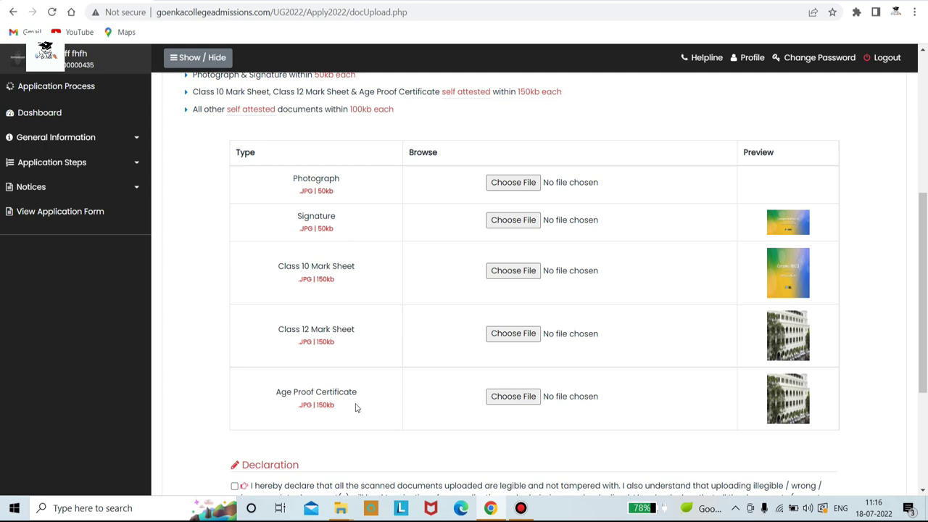
{"action": "left_click", "coordinate": [513, 183]}
{"action": "left_click", "coordinate": [145, 99]}
{"action": "left_click", "coordinate": [362, 260]}
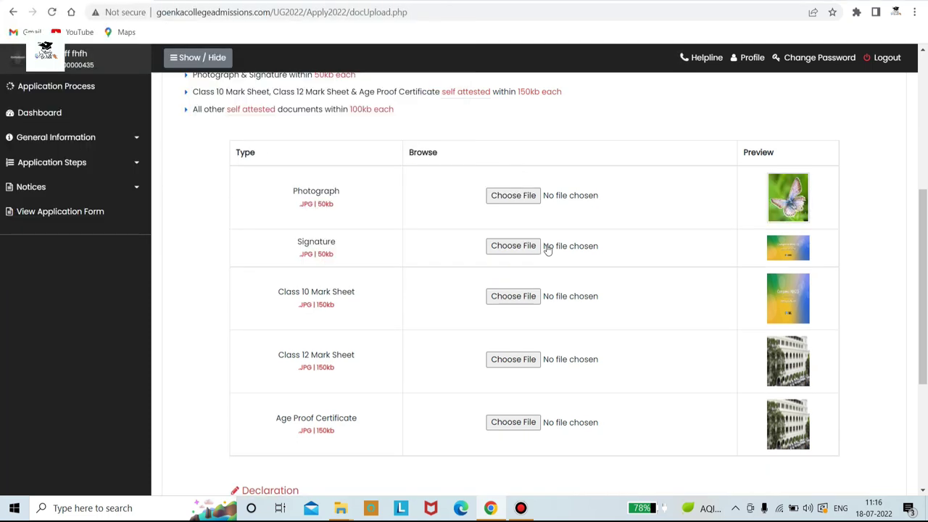
Accept the document upload declaration
{"action": "scroll", "coordinate": [556, 290], "scroll_direction": "down", "scroll_amount": 3}
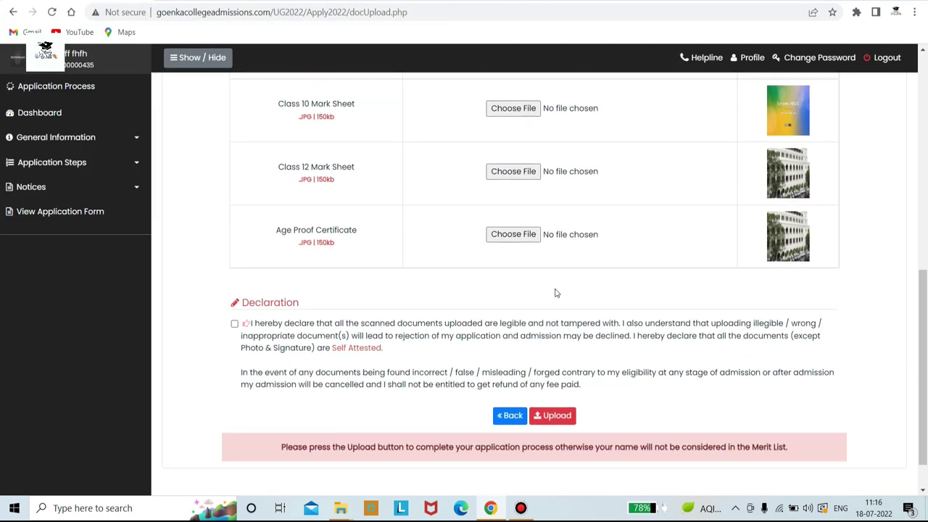
{"action": "left_click", "coordinate": [234, 323]}
{"action": "scroll", "coordinate": [598, 353], "scroll_direction": "down", "scroll_amount": 1}
{"action": "scroll", "coordinate": [625, 290], "scroll_direction": "up", "scroll_amount": 2}
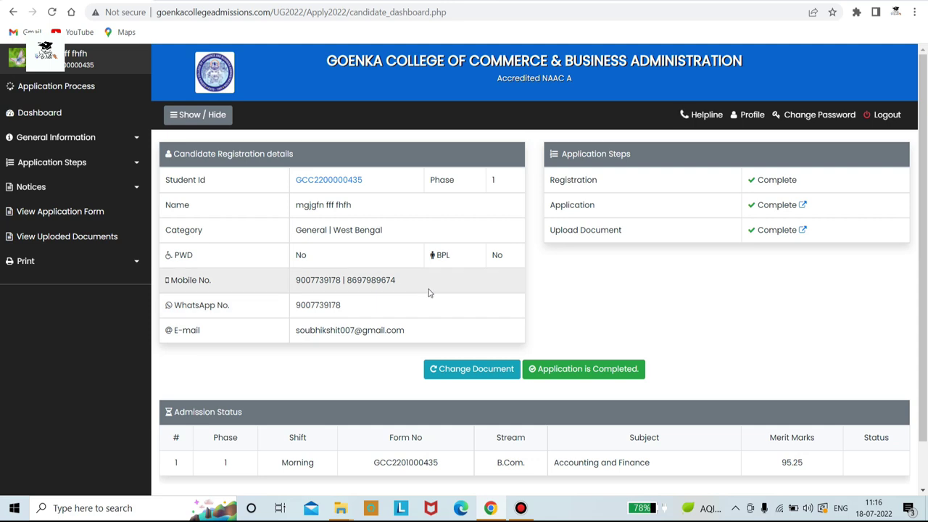
{"action": "scroll", "coordinate": [631, 276], "scroll_direction": "down", "scroll_amount": 1}
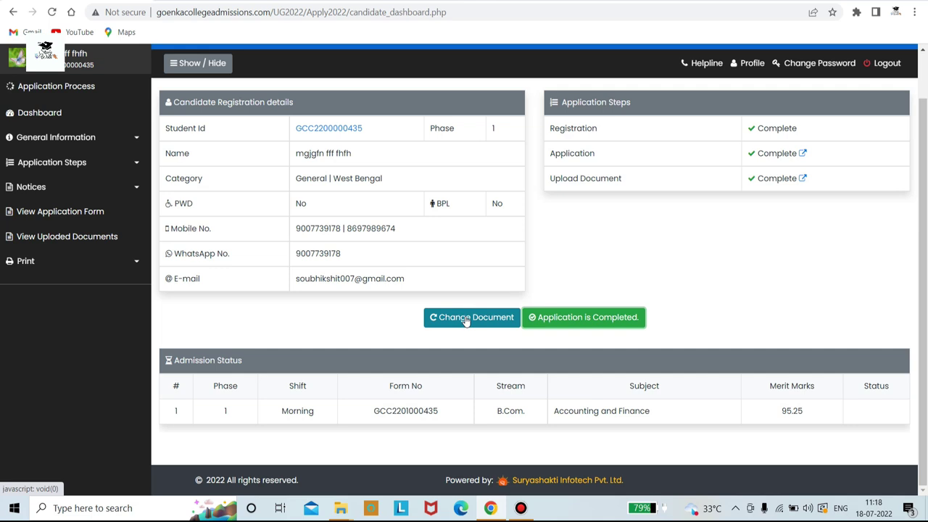
{"action": "left_click", "coordinate": [466, 320]}
{"action": "scroll", "coordinate": [570, 373], "scroll_direction": "down", "scroll_amount": 10}
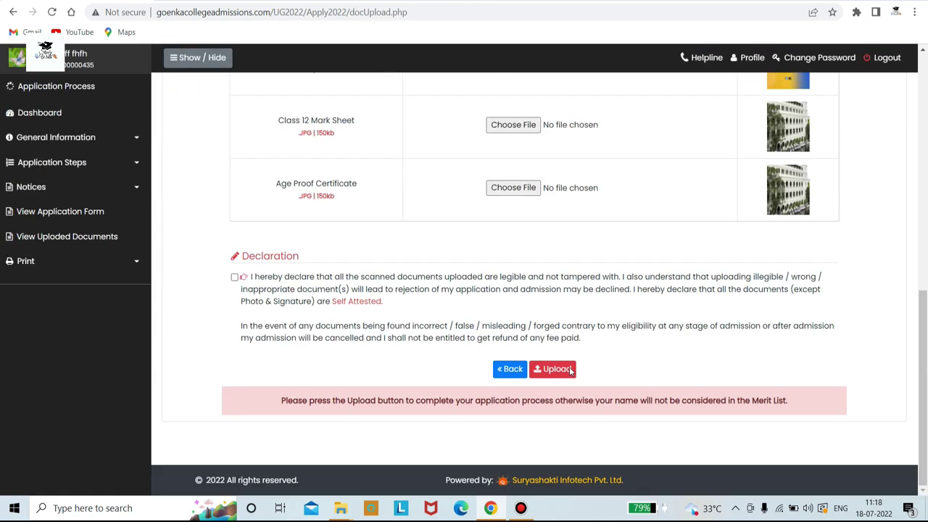
{"action": "scroll", "coordinate": [661, 345], "scroll_direction": "up", "scroll_amount": 3}
{"action": "scroll", "coordinate": [613, 377], "scroll_direction": "down", "scroll_amount": 3}
{"action": "left_click", "coordinate": [561, 371]}
{"action": "left_click", "coordinate": [585, 301]}
{"action": "scroll", "coordinate": [559, 283], "scroll_direction": "down", "scroll_amount": 1}
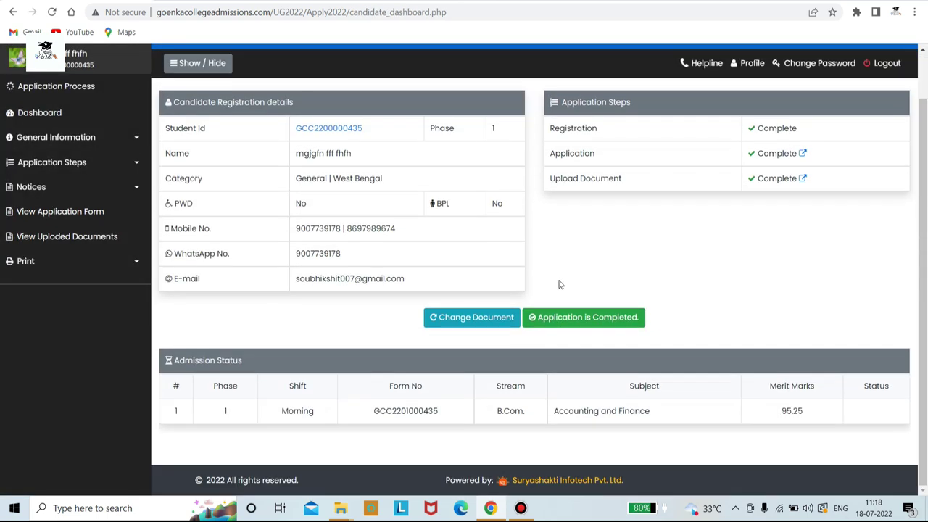
{"action": "scroll", "coordinate": [559, 284], "scroll_direction": "up", "scroll_amount": 1}
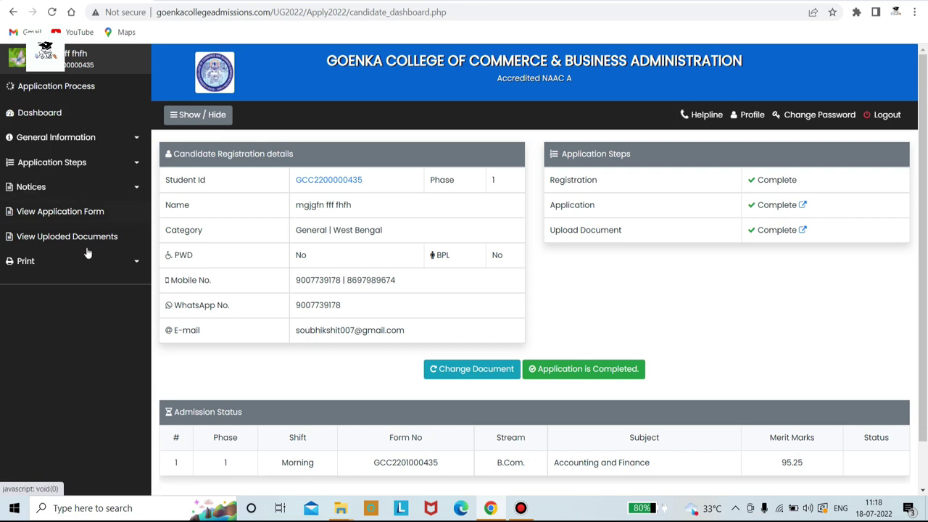
Open Print > Application Form and review its course, guardian, contact and marks details
{"action": "left_click", "coordinate": [129, 275]}
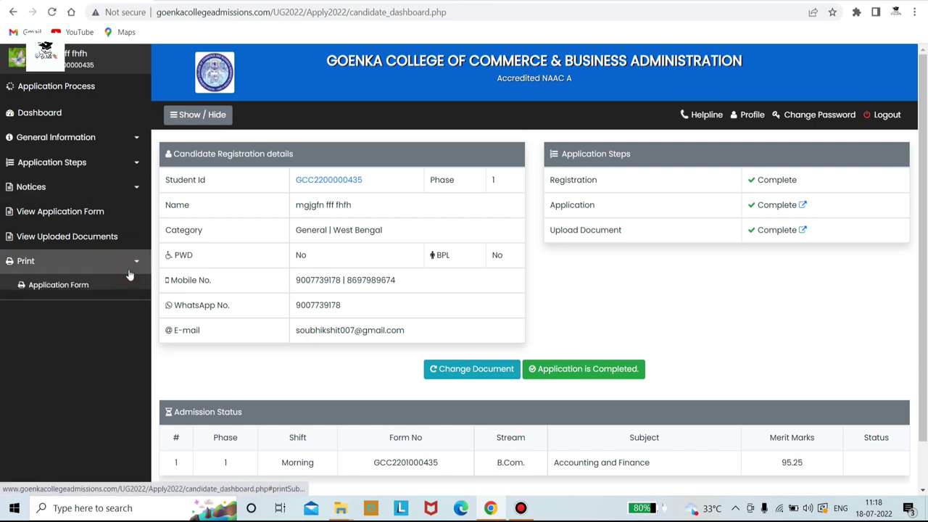
{"action": "left_click", "coordinate": [114, 290]}
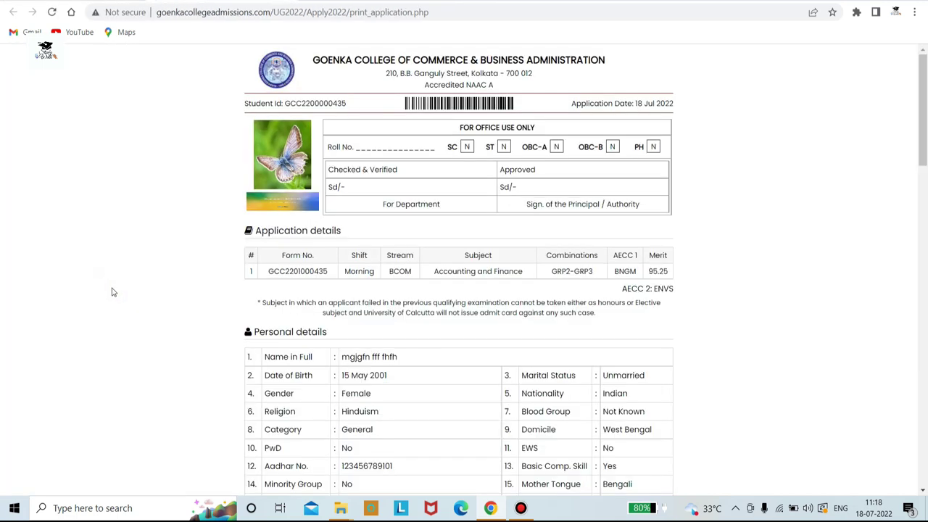
{"action": "scroll", "coordinate": [428, 199], "scroll_direction": "down", "scroll_amount": 15}
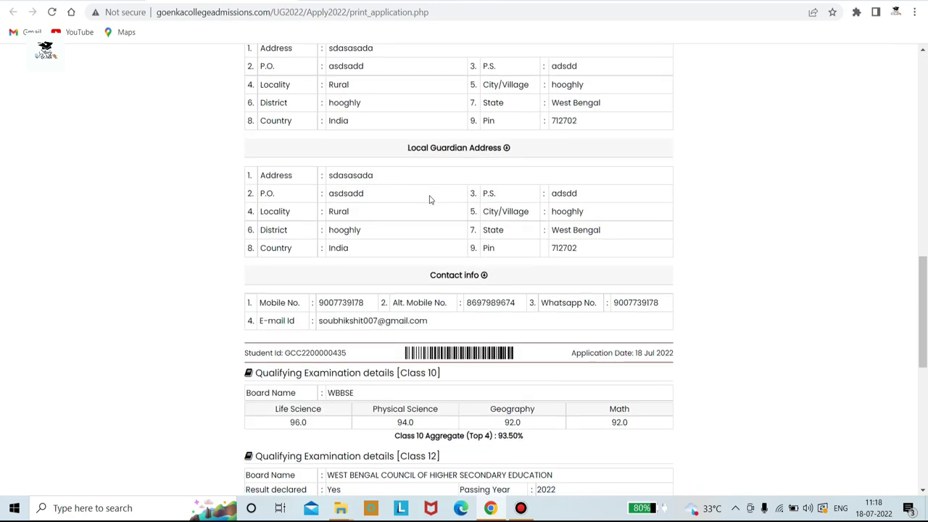
{"action": "scroll", "coordinate": [429, 199], "scroll_direction": "down", "scroll_amount": 1}
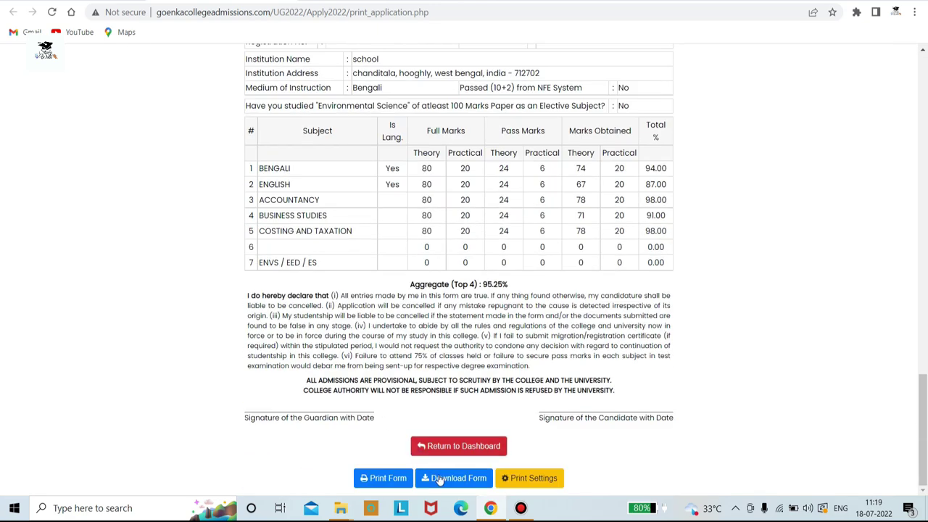
{"action": "scroll", "coordinate": [580, 266], "scroll_direction": "up", "scroll_amount": 10}
{"action": "scroll", "coordinate": [579, 266], "scroll_direction": "up", "scroll_amount": 8}
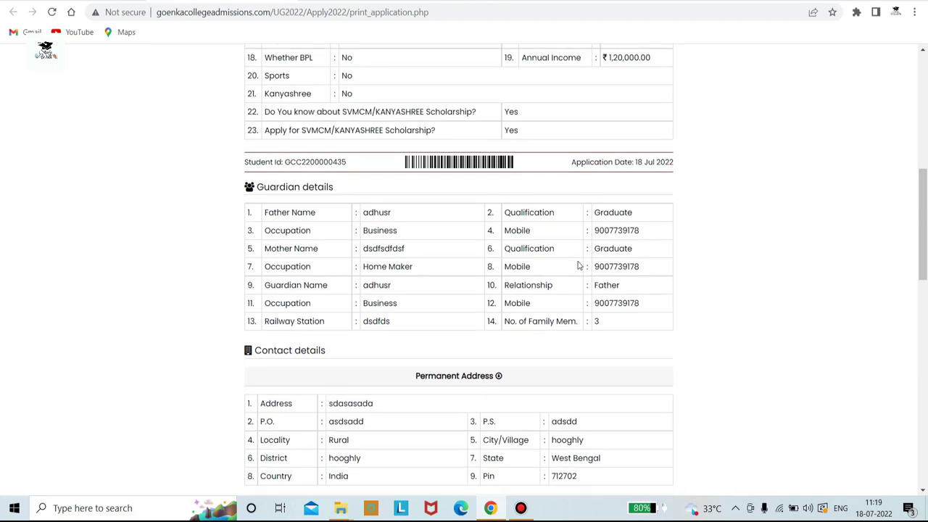